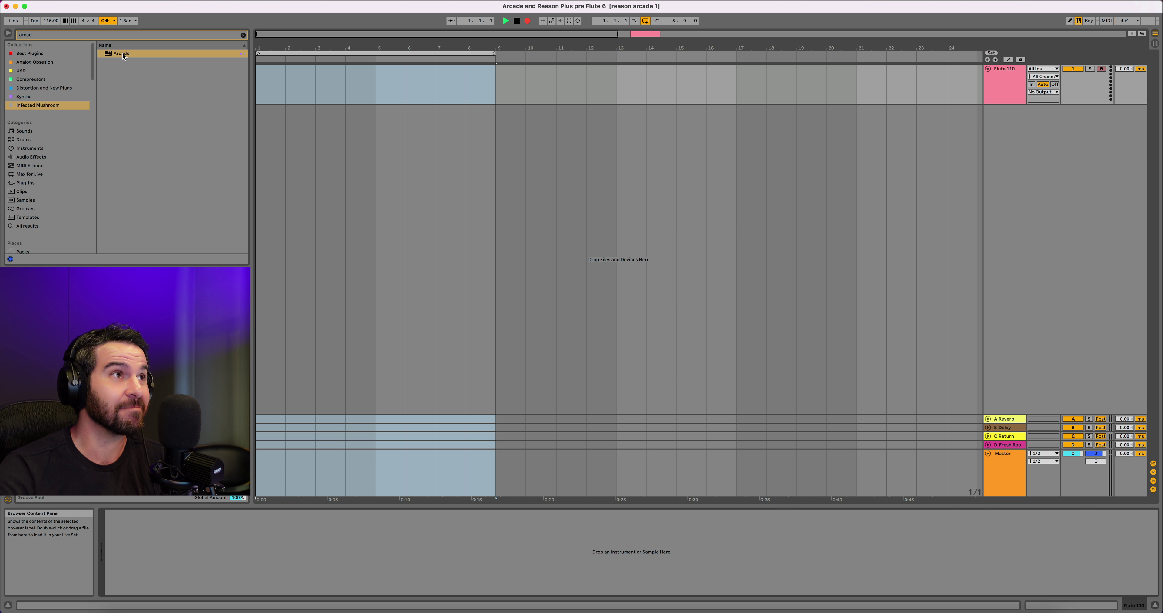
Load Arcade onto the Flute 110 track, open its window and search the sampler kits for "flute".
drag(122, 56, 257, 553)
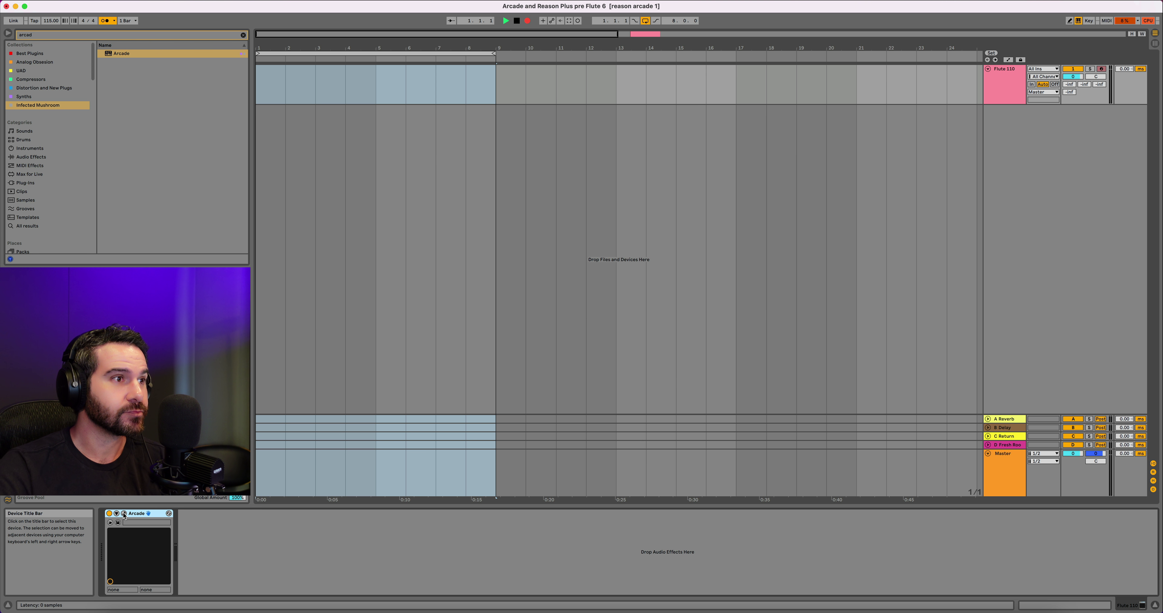
click(133, 510)
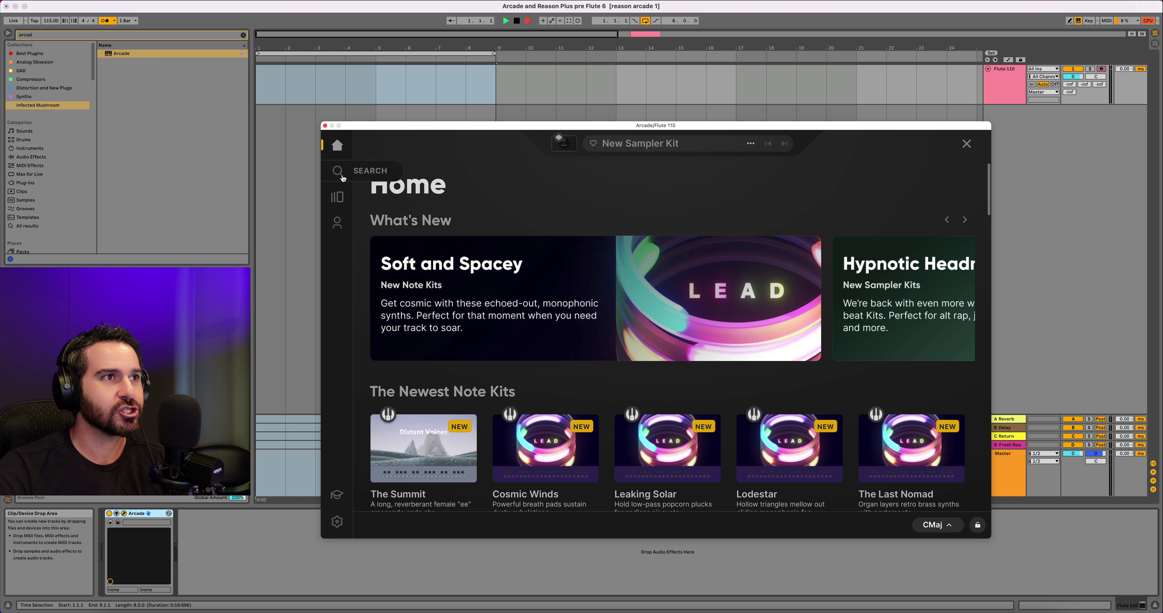
click(337, 171)
click(586, 192)
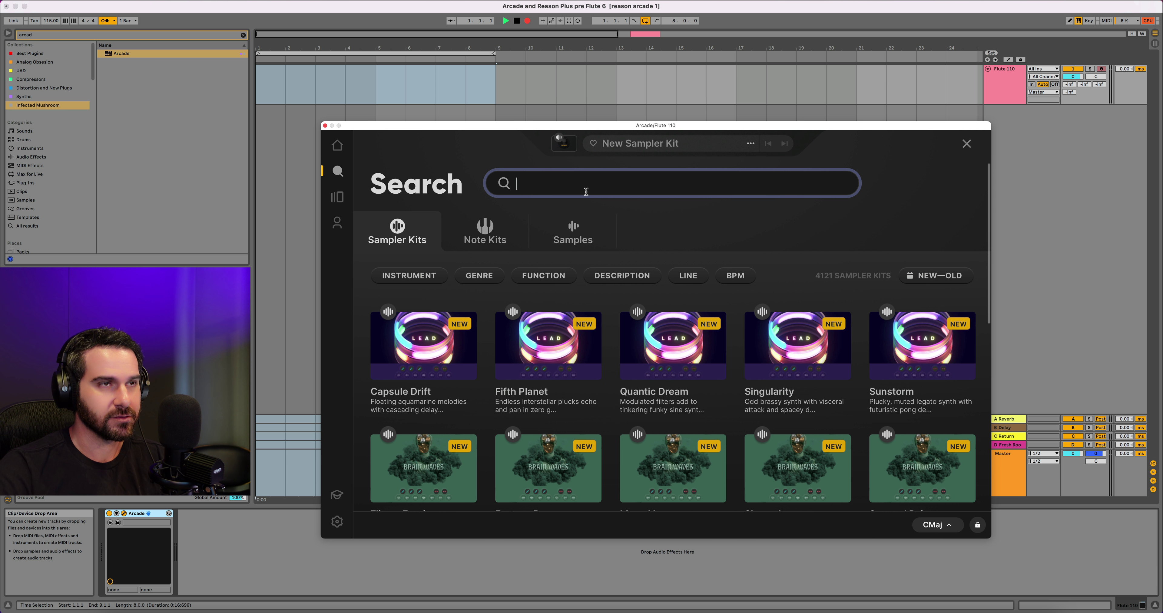
text(flute)
key(Return)
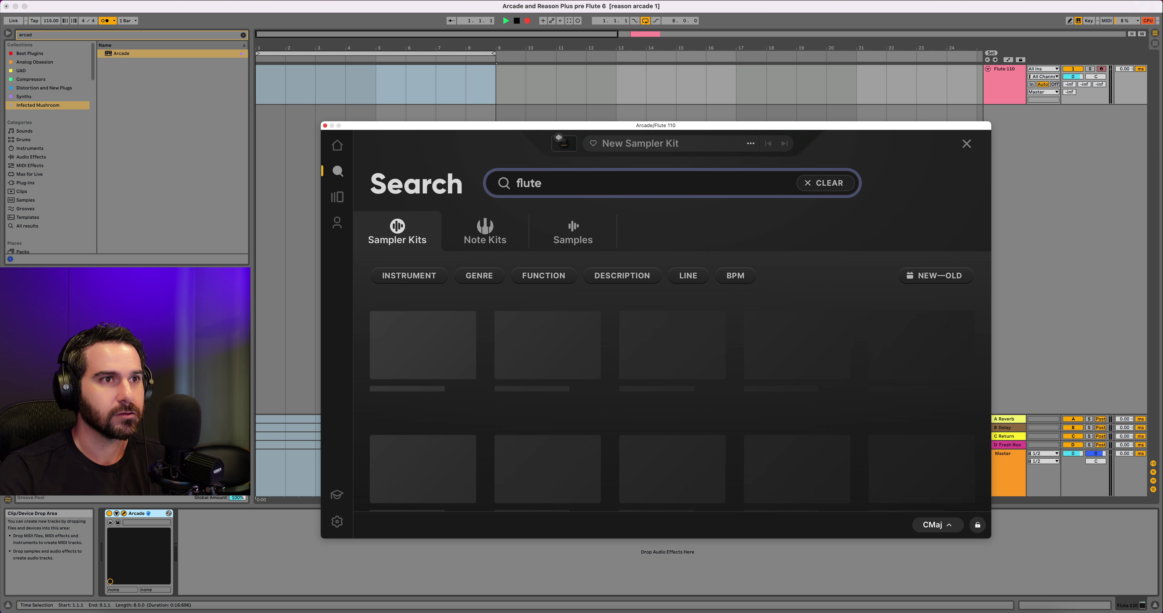
Find the Bravado sampler kit among the flute results and load it for playing.
scroll(713, 298, down, 3)
scroll(713, 305, down, 9)
scroll(713, 304, down, 5)
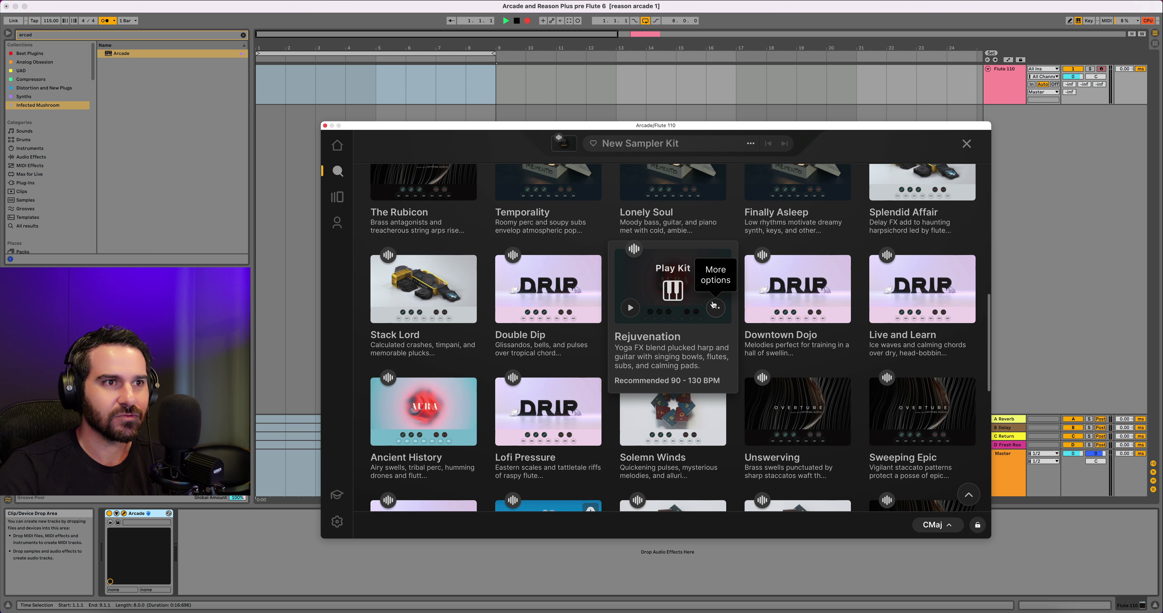
scroll(713, 305, down, 13)
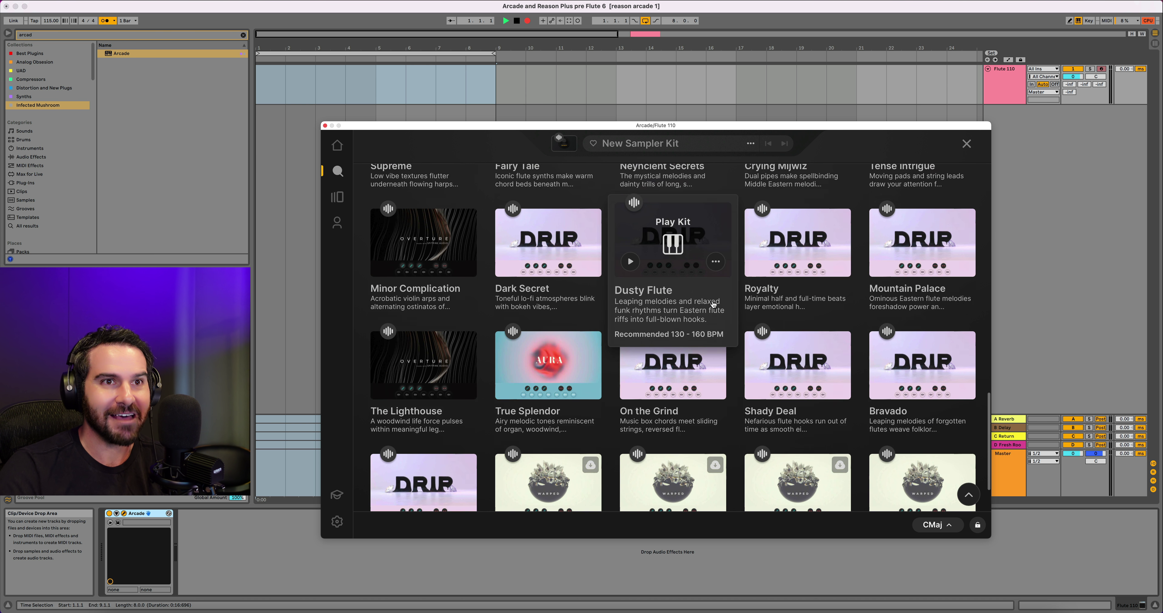
scroll(713, 305, down, 4)
click(921, 265)
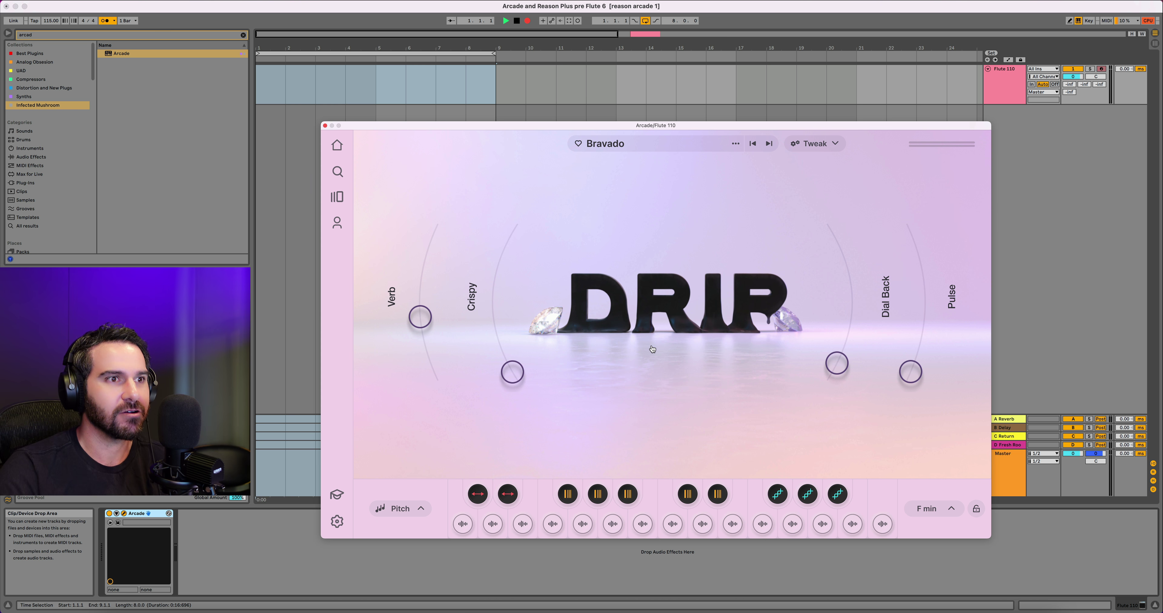
Audition four neighbouring samples of the Bravado kit one after another, ending by closing the Arcade window.
key(f)
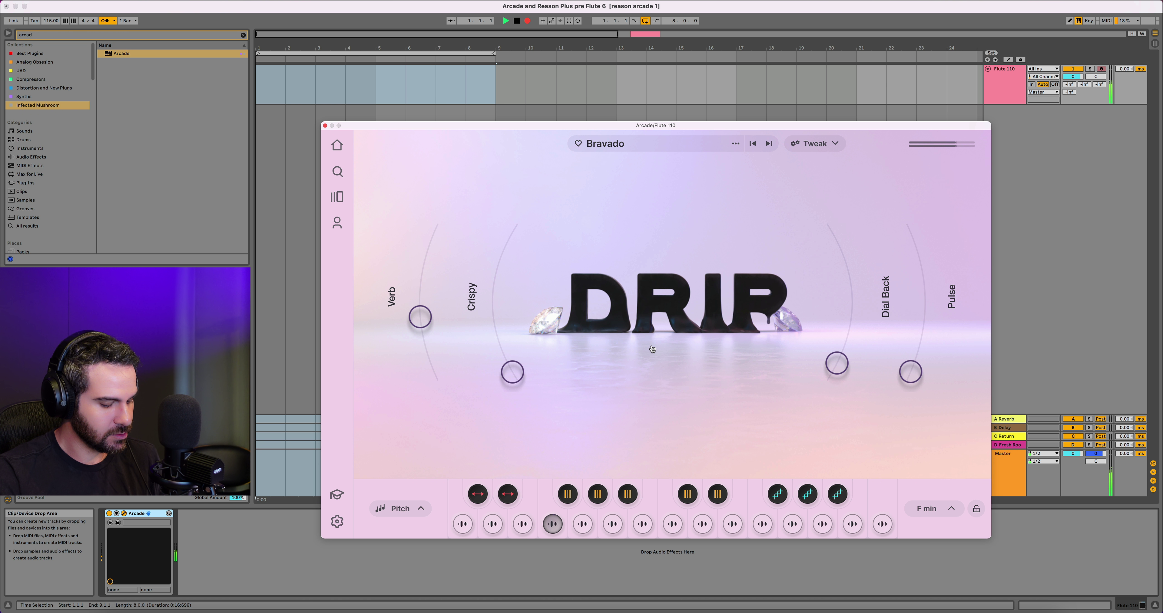
key(g)
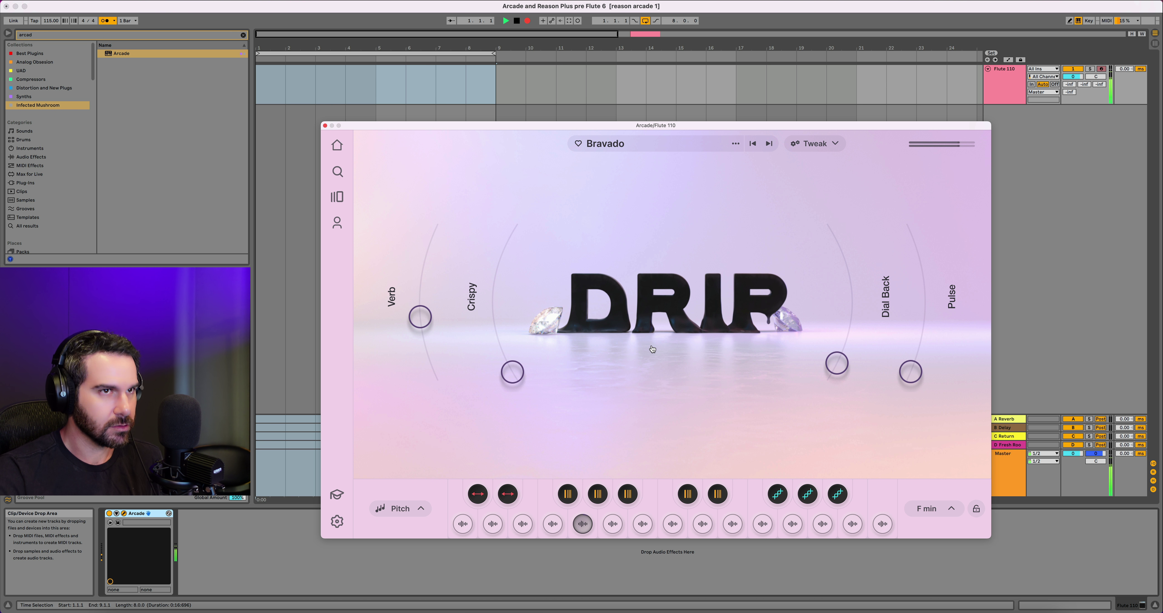
key(h)
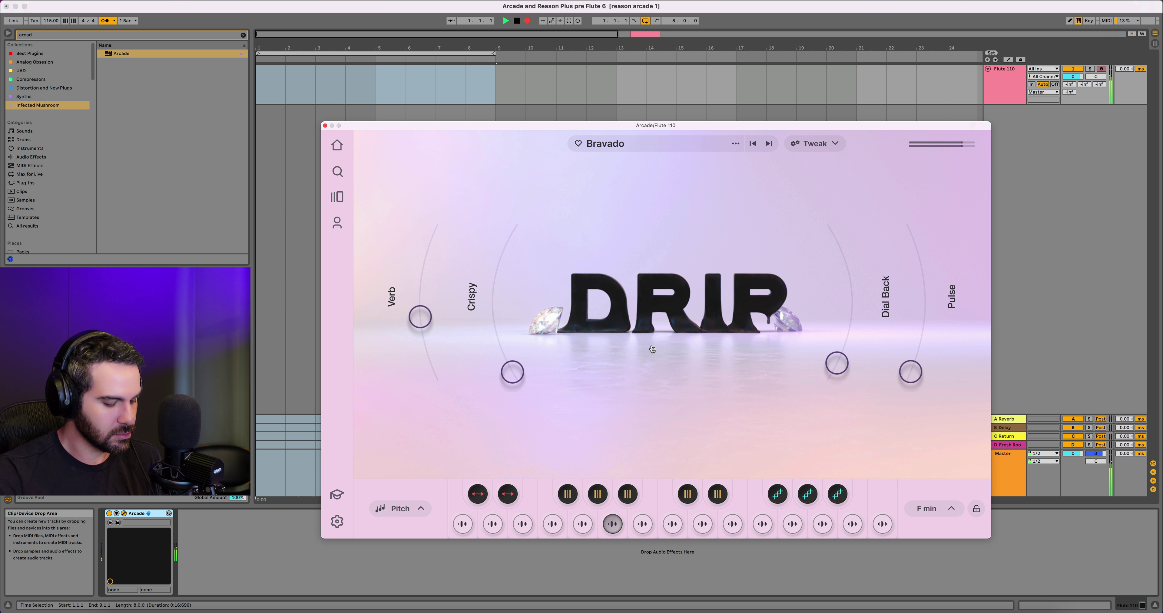
key(j)
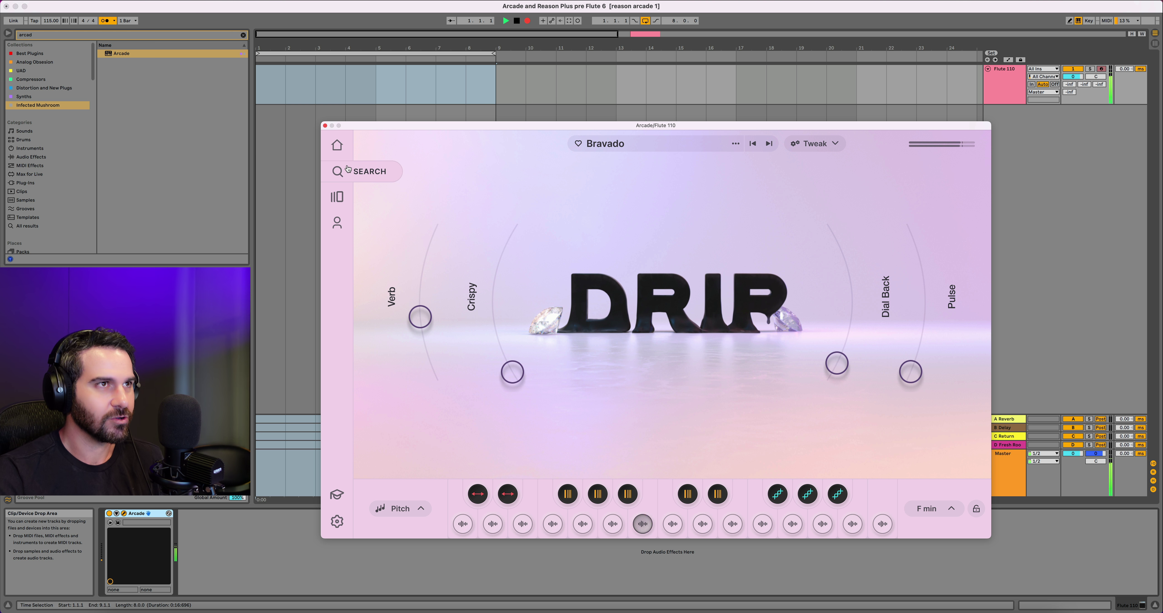
click(325, 125)
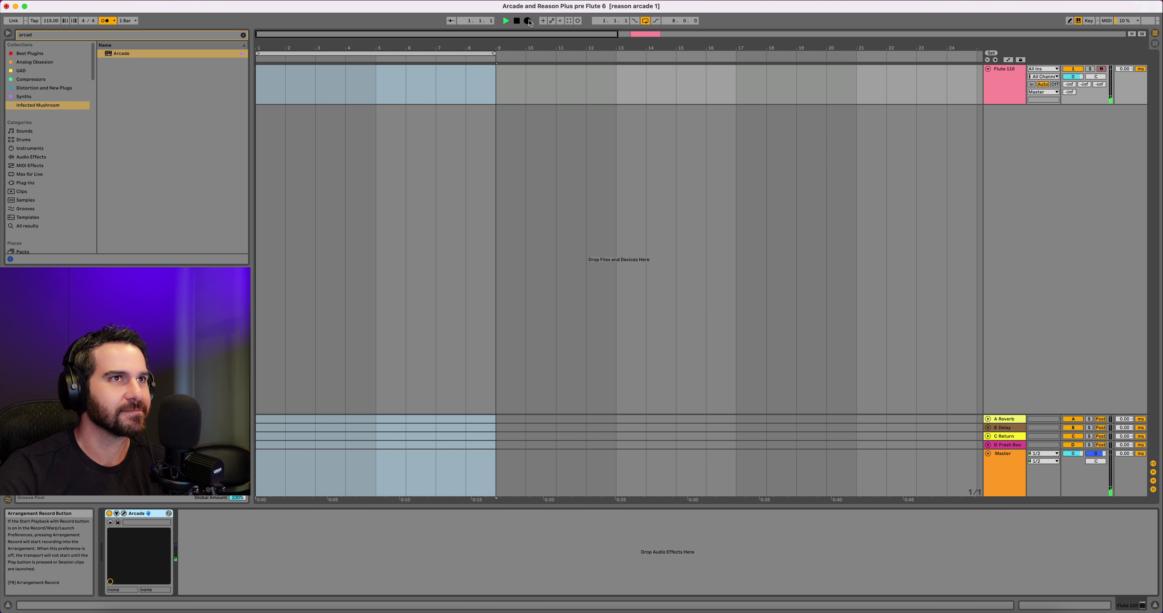
Record a two-bar MIDI clip of the flute phrase on the Flute 110 track from bar 1.
key(F9)
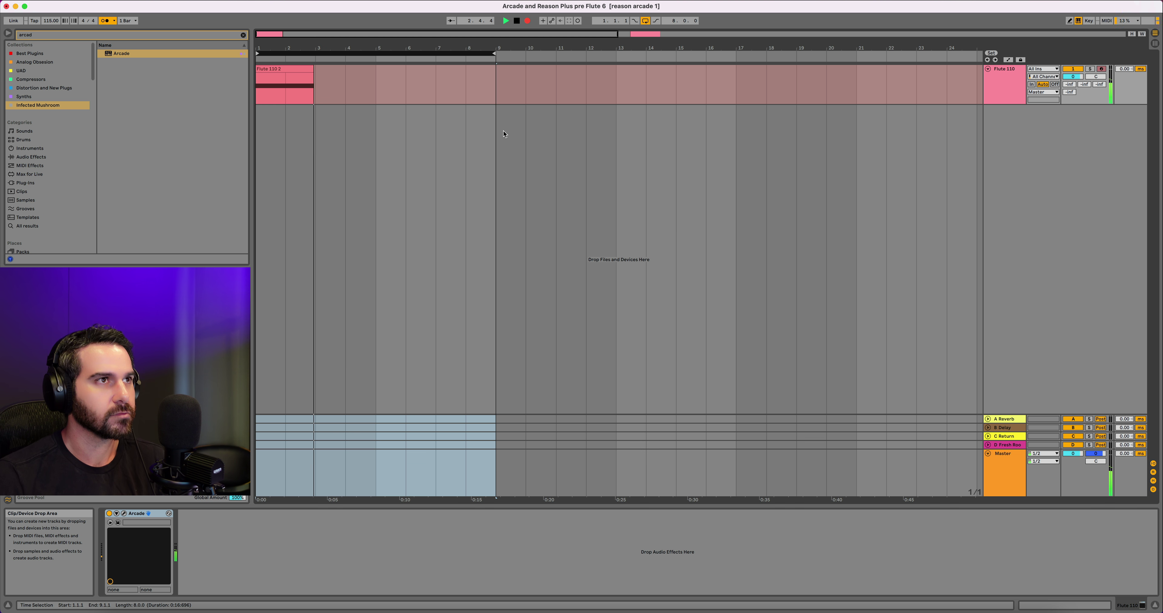
key(space)
drag(319, 68, 312, 114)
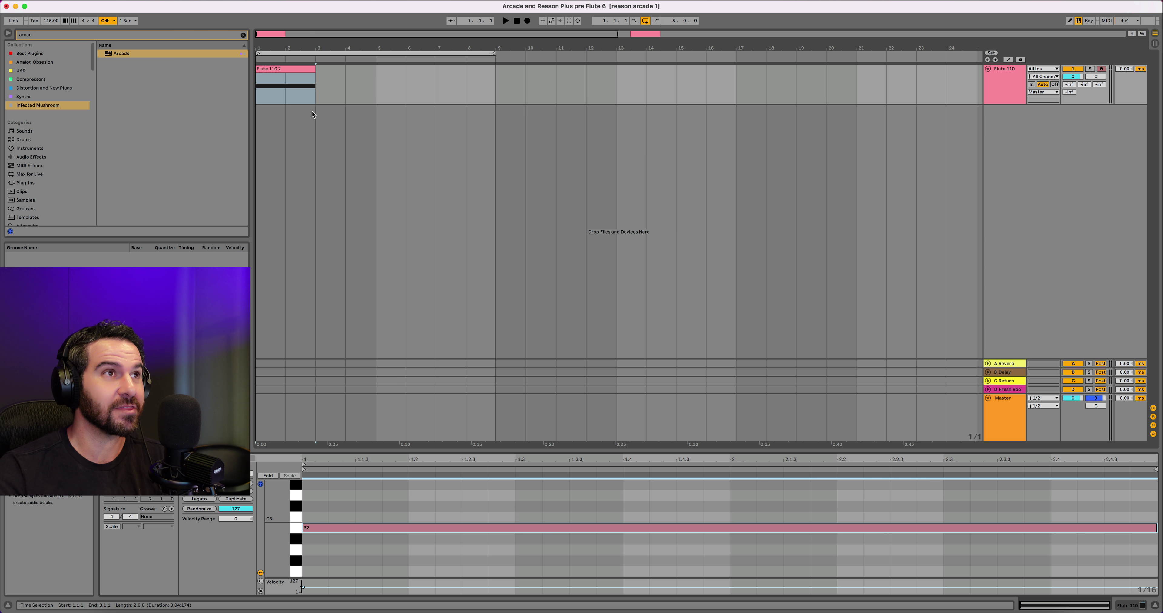
Freeze and flatten the Flute 110 track to audio, and select its first two-bar clip.
click(993, 95)
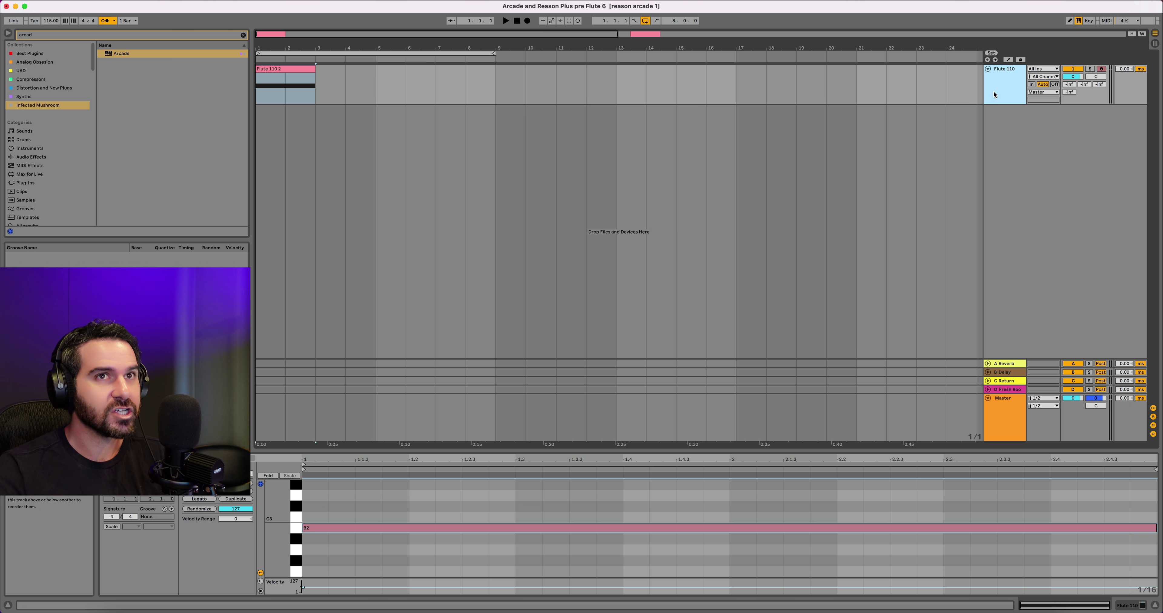
right_click(1006, 90)
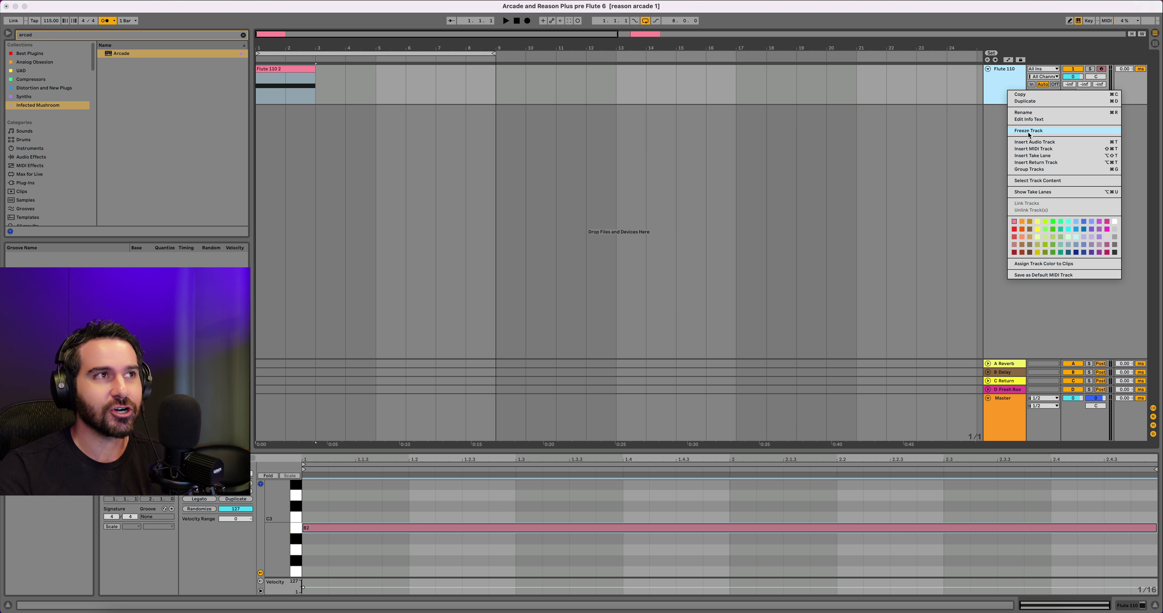
click(1025, 131)
right_click(999, 90)
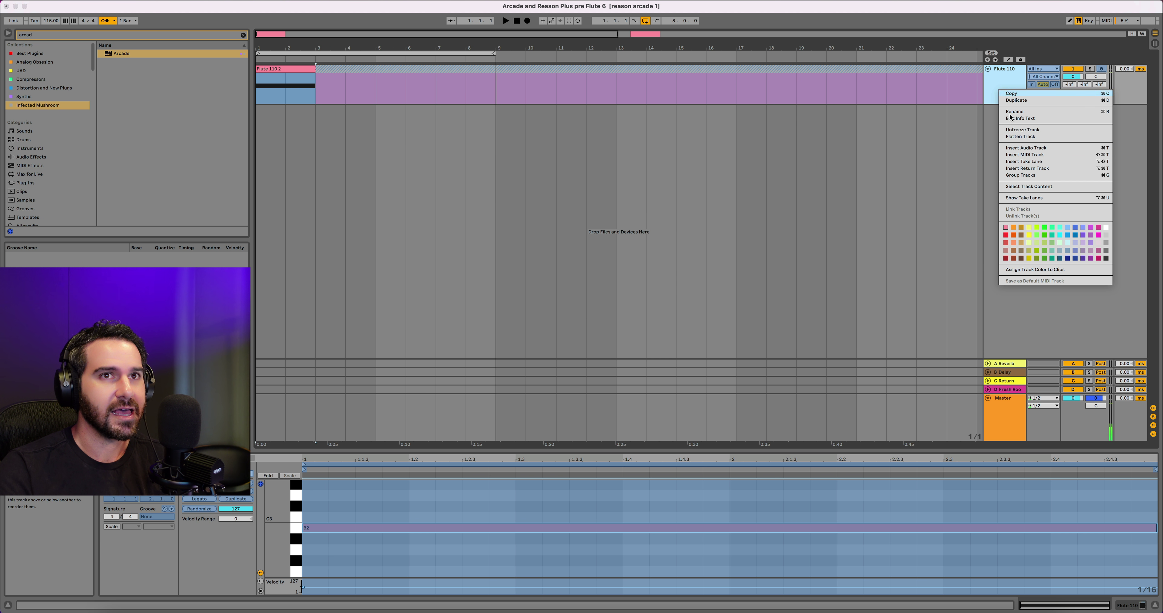
click(1020, 137)
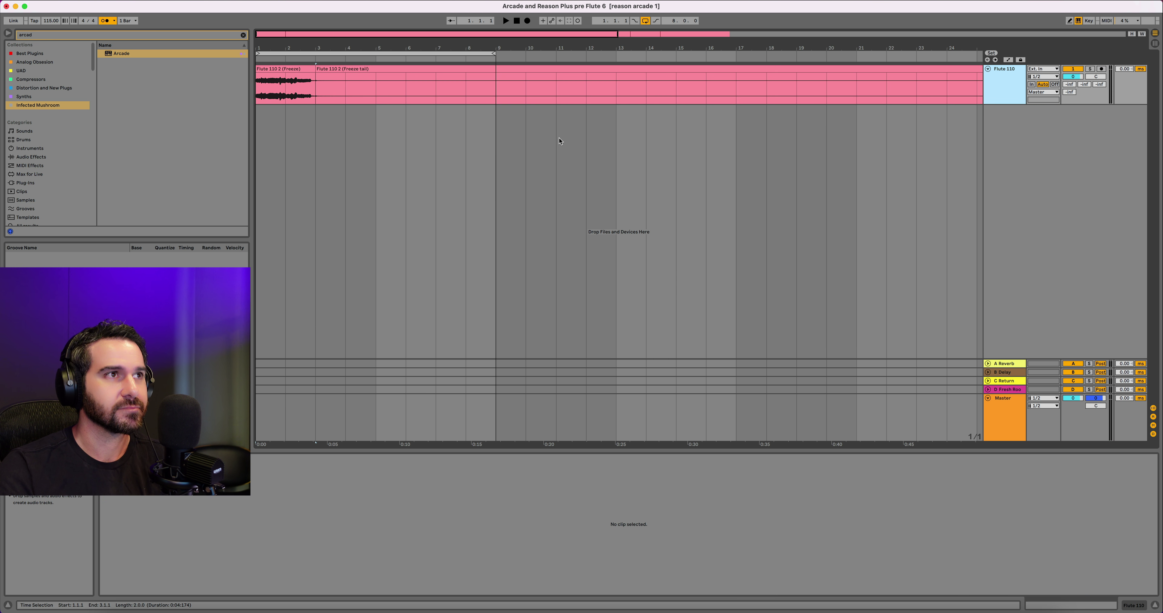
click(285, 70)
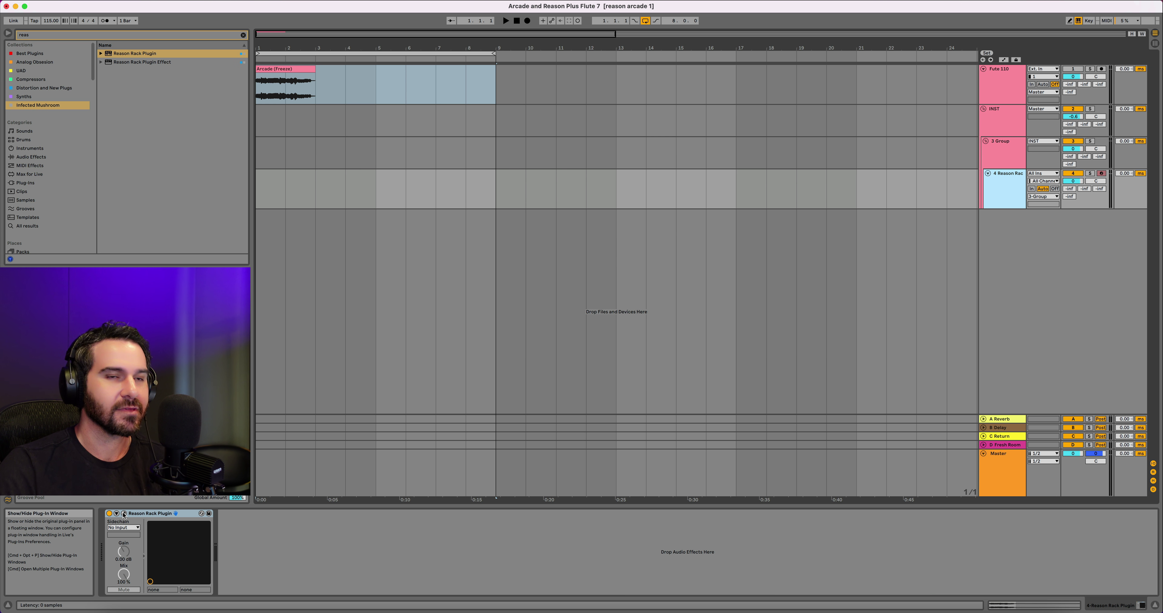
Add a Mimic Creative Sampler in the Reason Rack Plugin and load the frozen Arcade clip into slot 1.
click(123, 514)
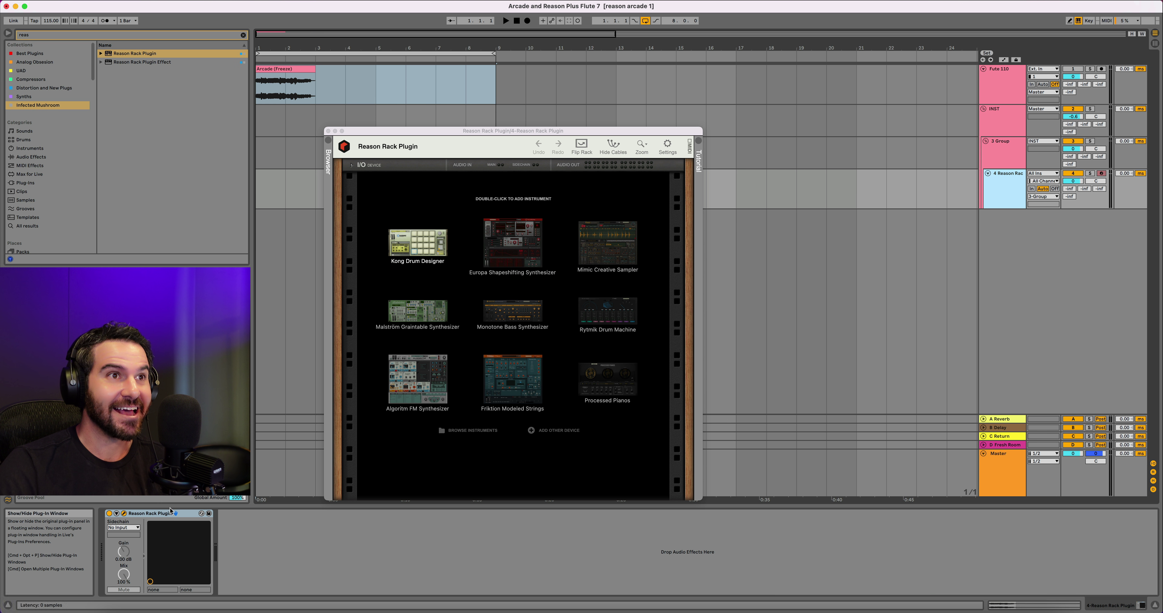
double_click(604, 262)
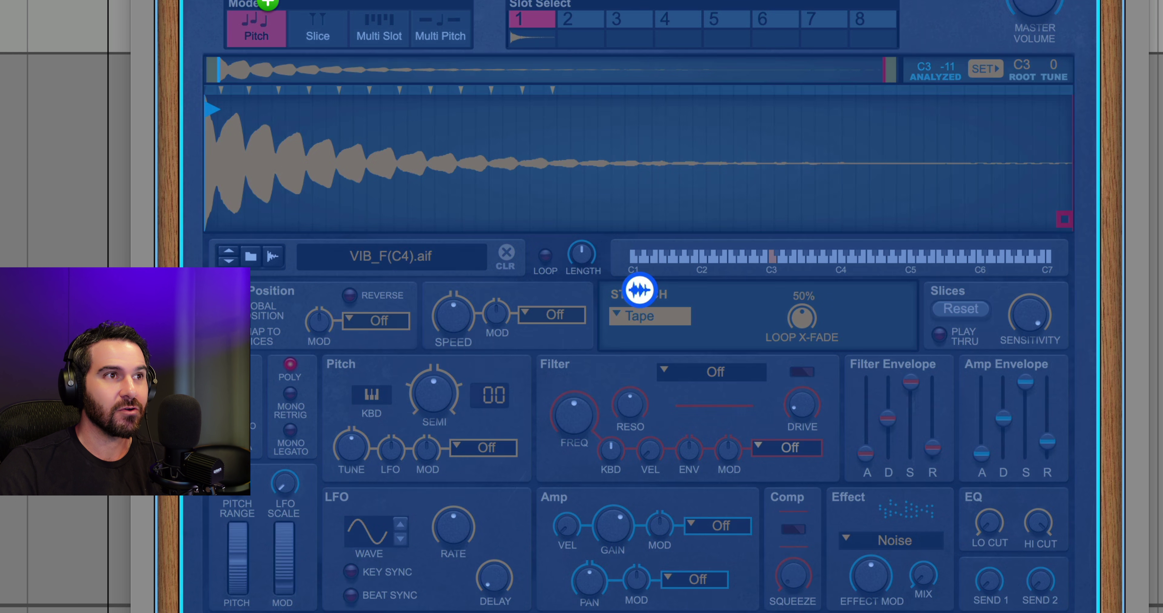
drag(267, 6, 379, 174)
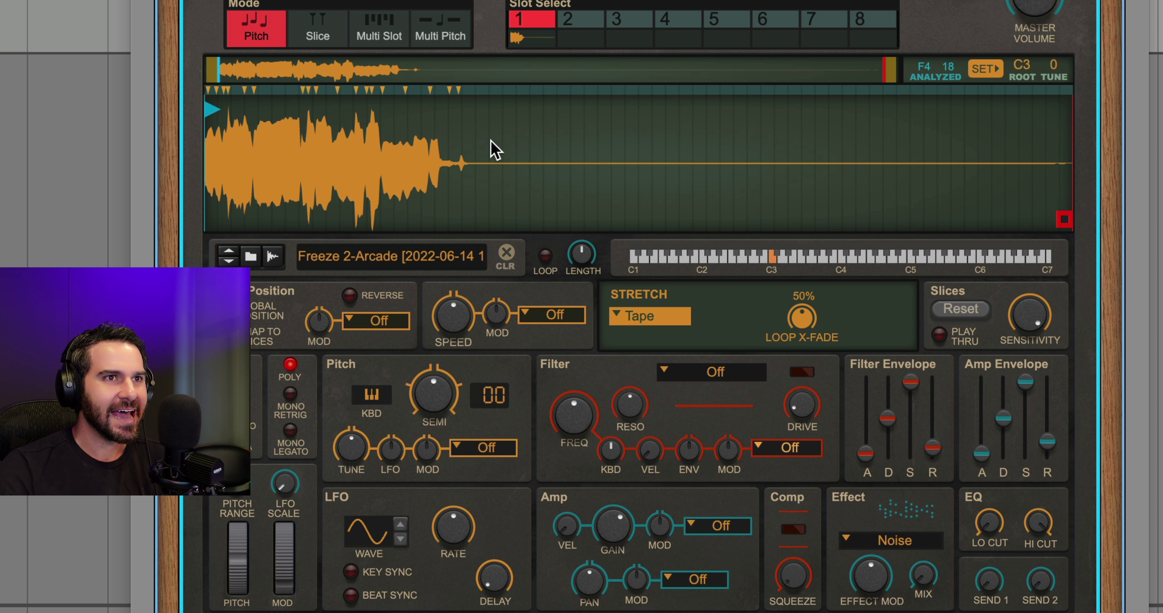
Switch Mimic to Slice mode and lower the slice sensitivity to get fewer slices.
click(318, 39)
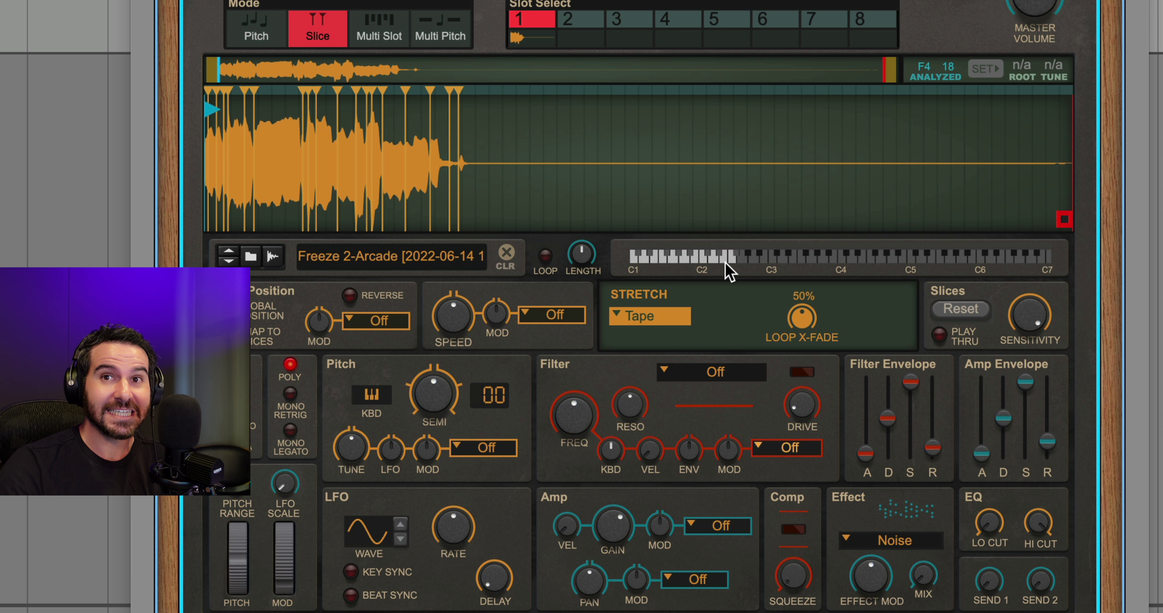
drag(1033, 323, 1034, 333)
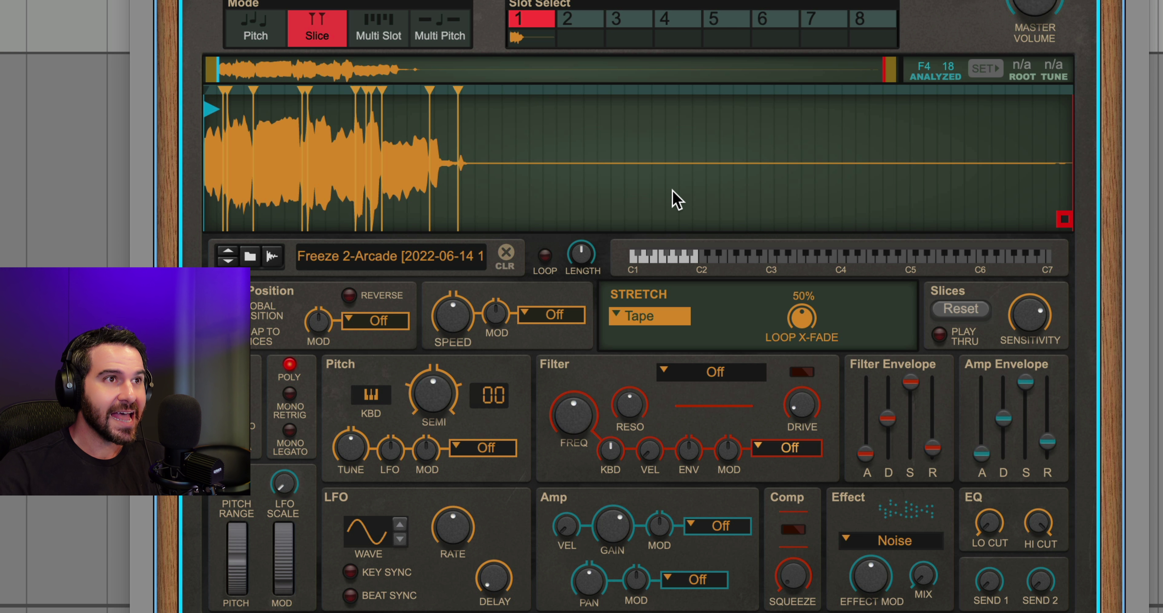
Move the last slice marker slightly earlier, ahead of the small blip at the end of the flute phrase.
scroll(670, 200, up, 5)
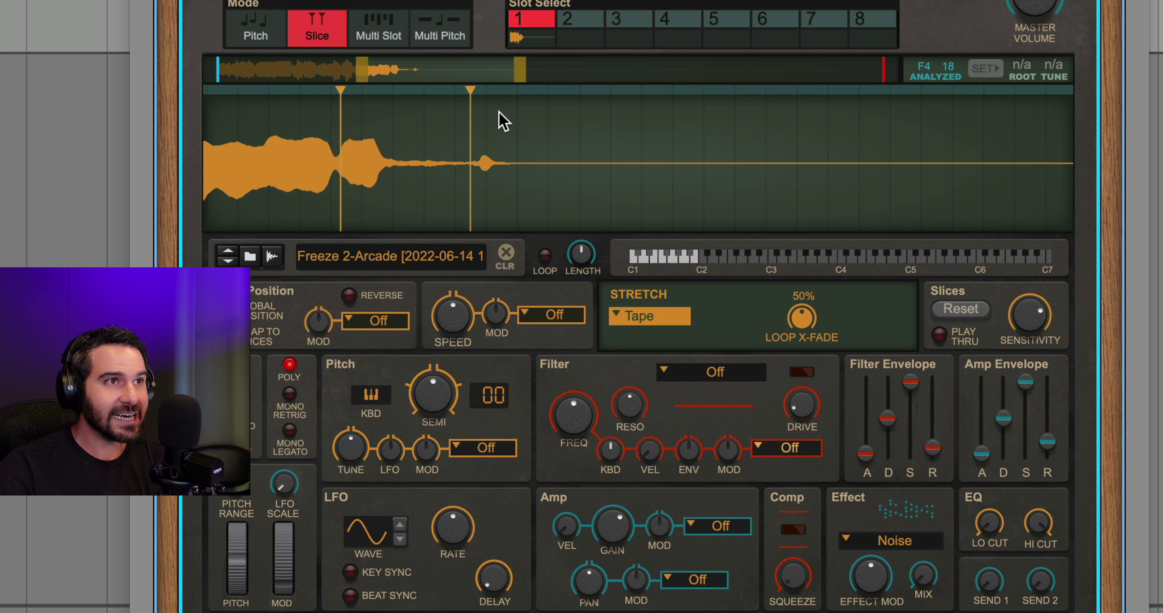
drag(469, 93, 449, 92)
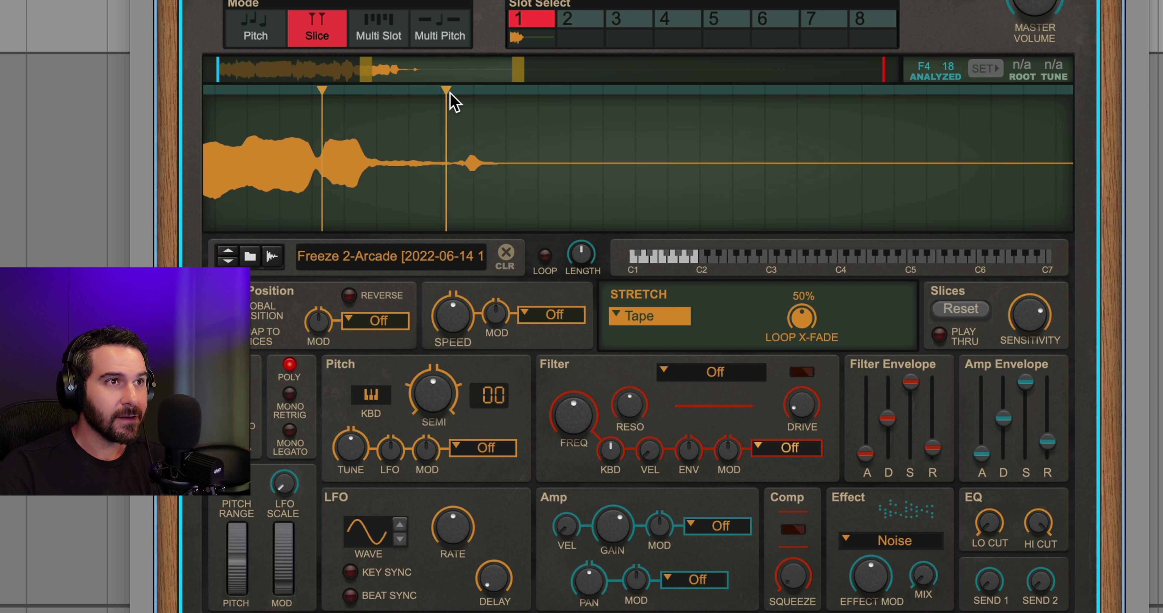
scroll(581, 125, down, 5)
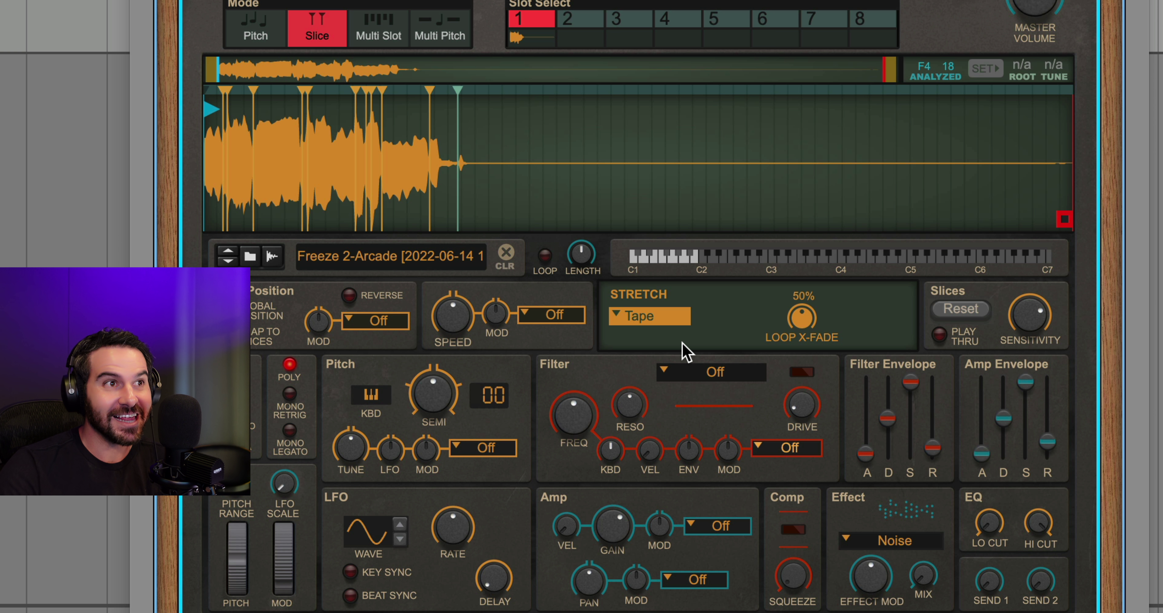
Set the sample's stretch mode to Advanced and turn on reverse playback.
click(639, 318)
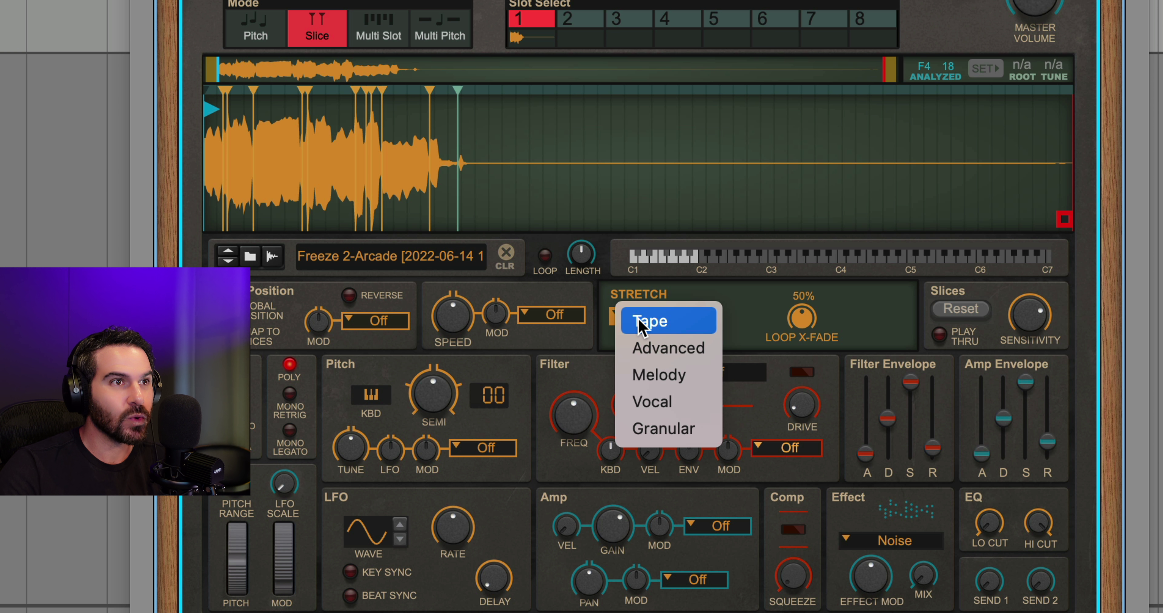
click(662, 348)
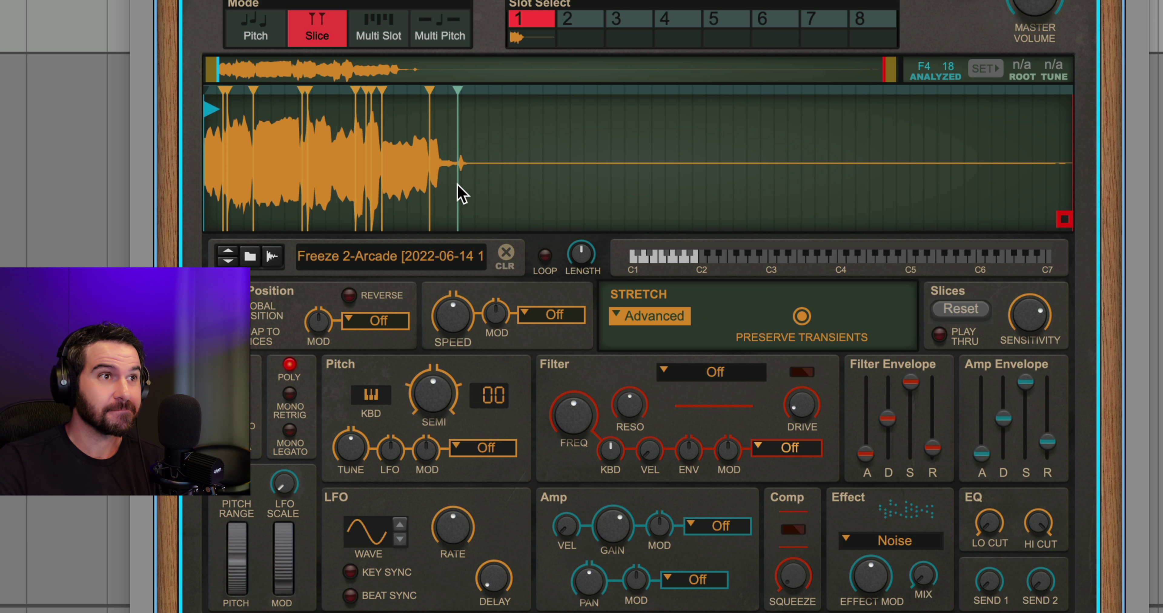
click(349, 297)
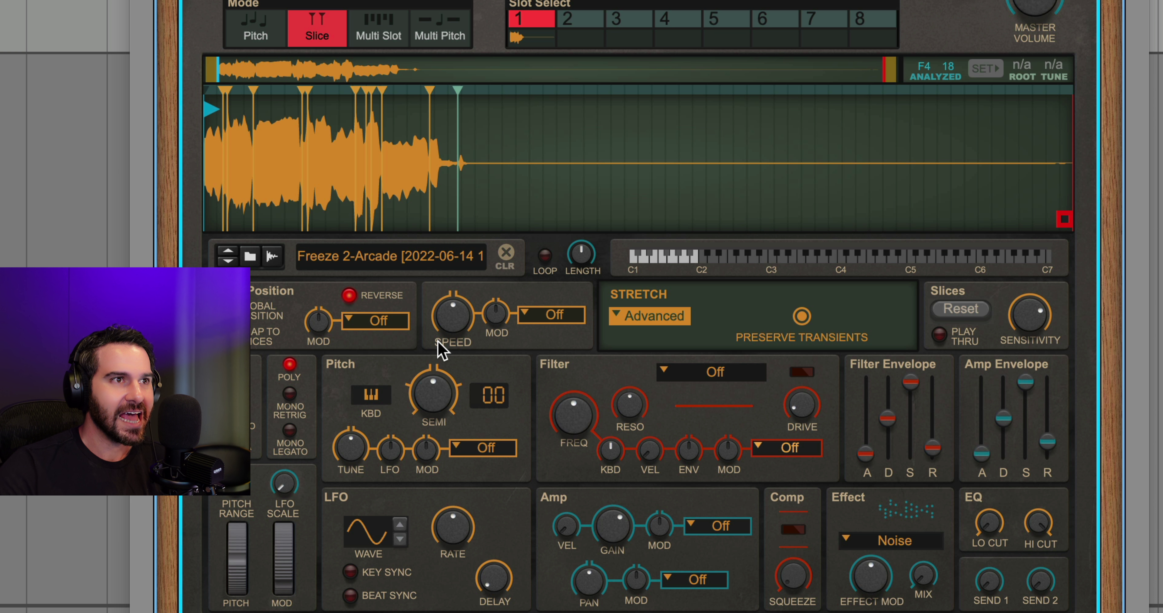
Reduce the sample's playback speed slightly and set the filter type to LP 24.
drag(453, 332, 443, 345)
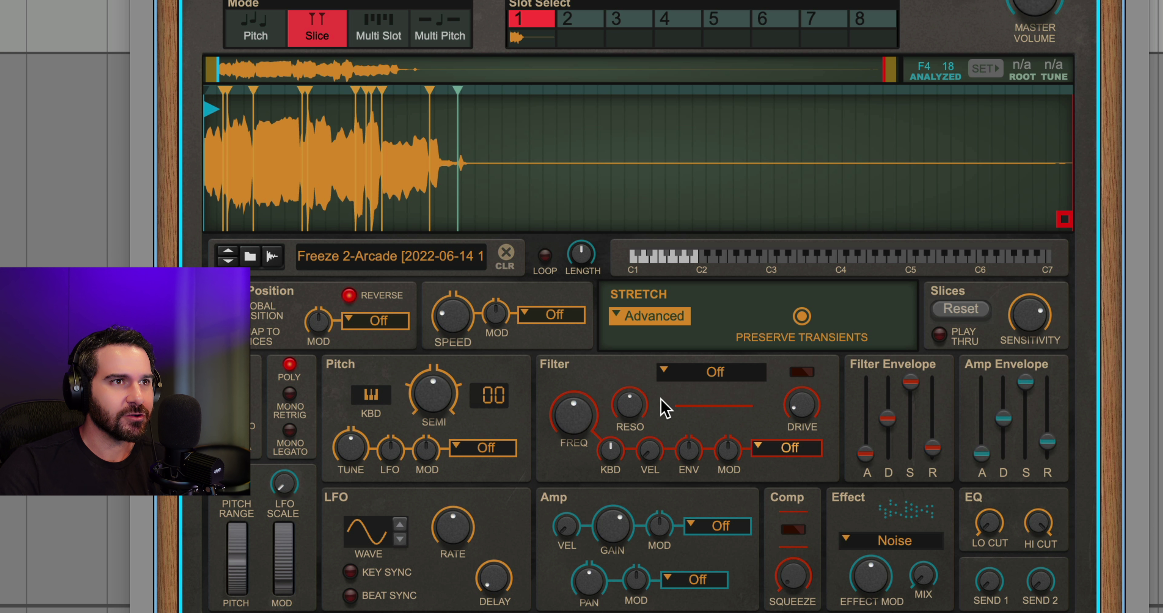
click(700, 377)
click(740, 406)
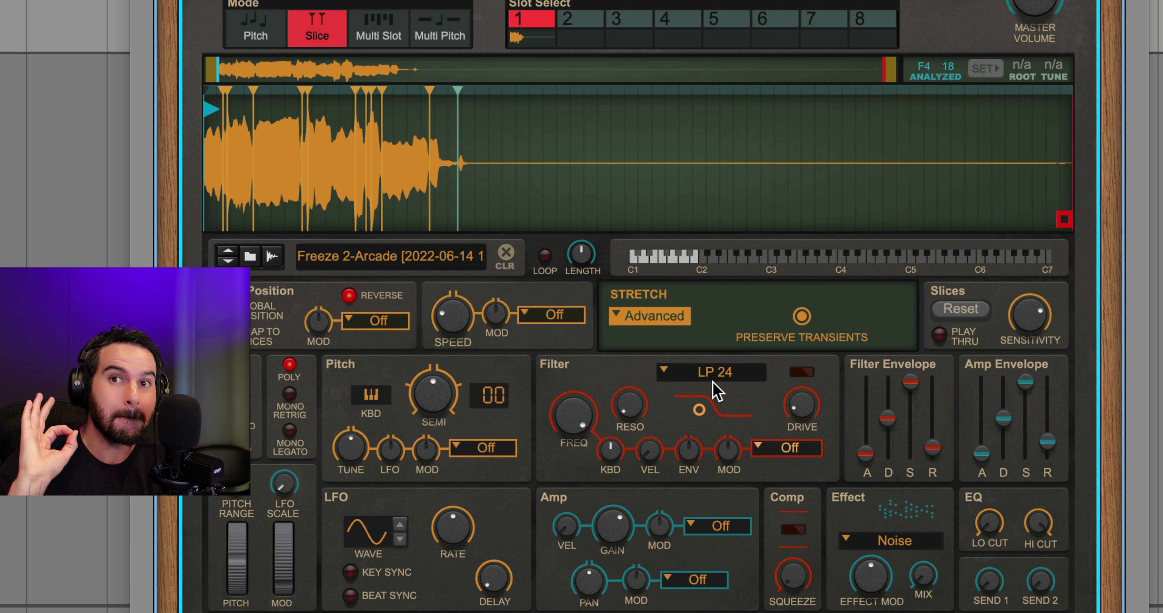
Lengthen the amp envelope's attack slightly and raise the compressor's Squeeze amount to around the middle.
drag(980, 459, 982, 443)
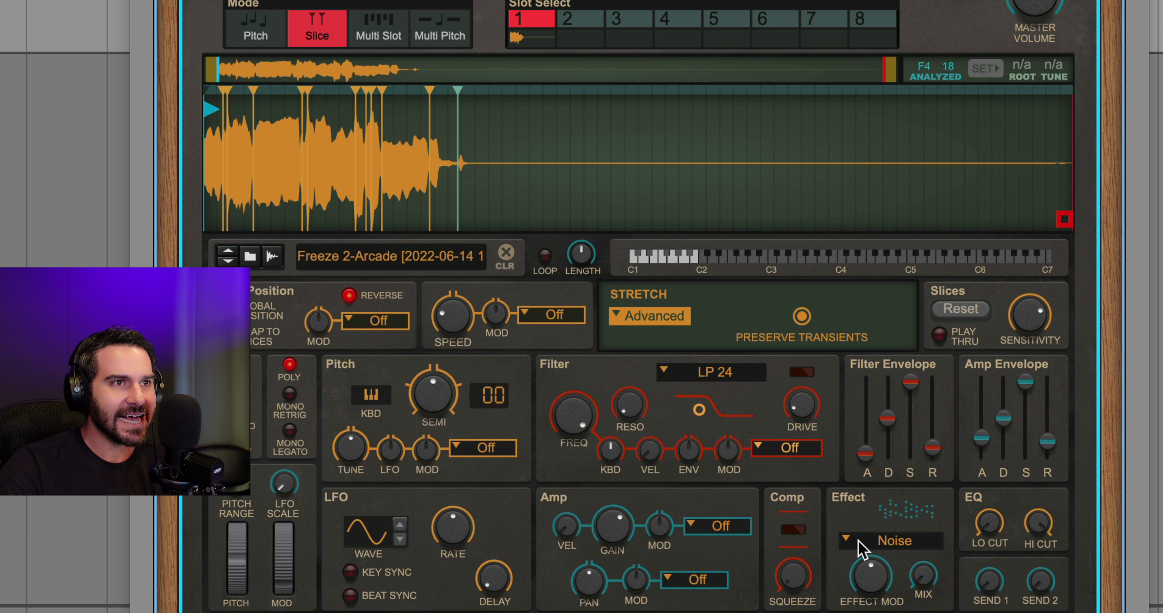
mouse_move(793, 572)
drag(789, 561, 803, 579)
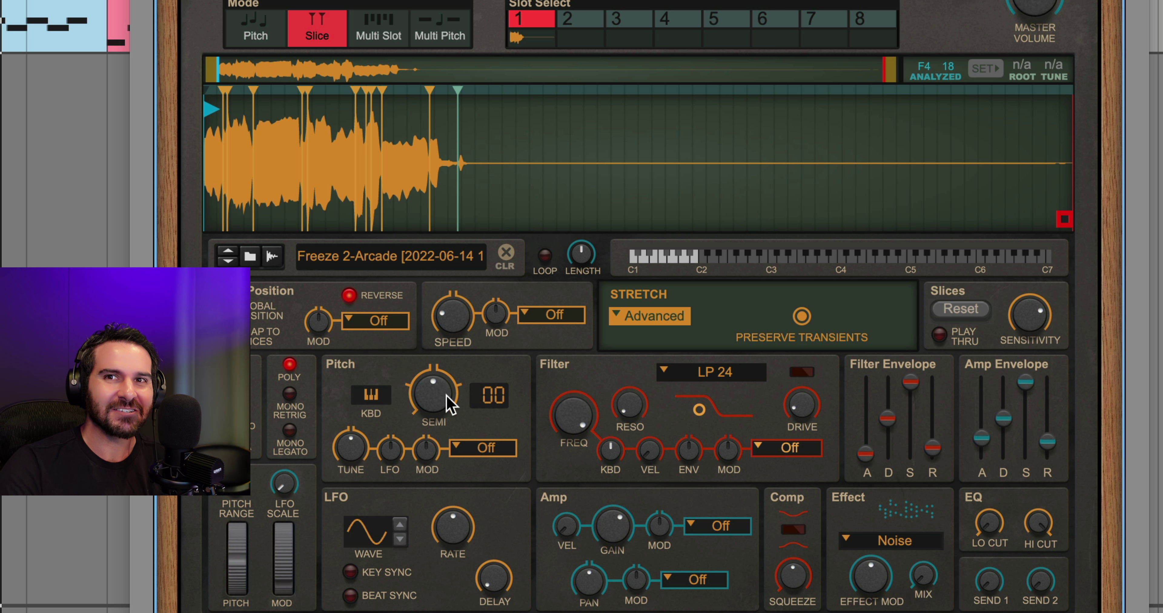
Try shifting the sampler's pitch upward with the semitone control.
drag(442, 407, 441, 387)
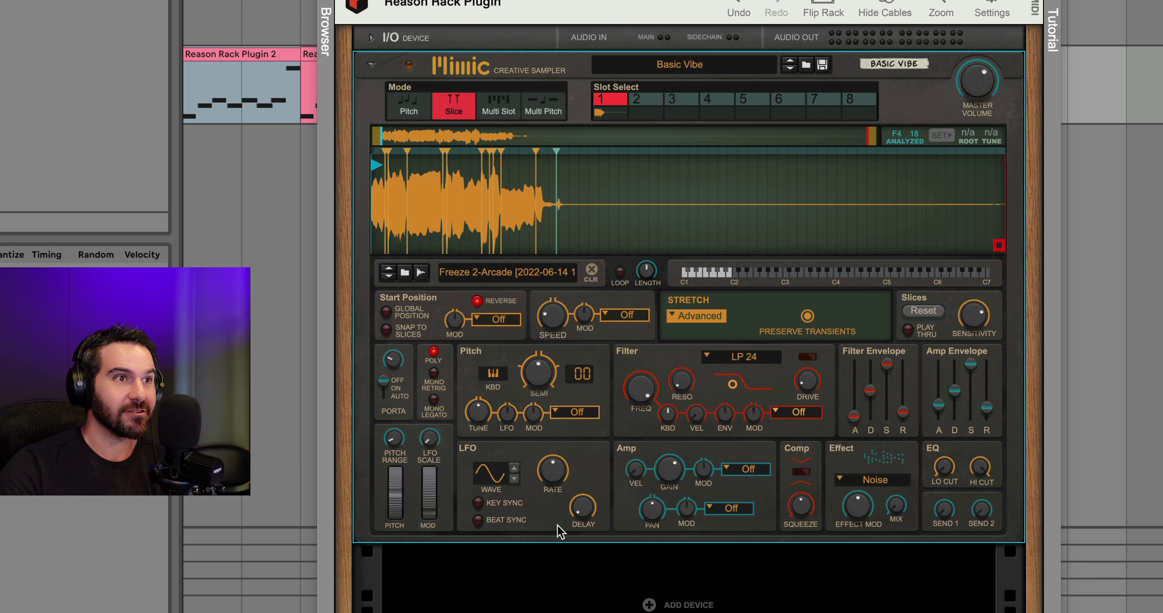
Add an RV-7 Digital Reverb below the Mimic sampler and select its Small Room algorithm.
right_click(445, 610)
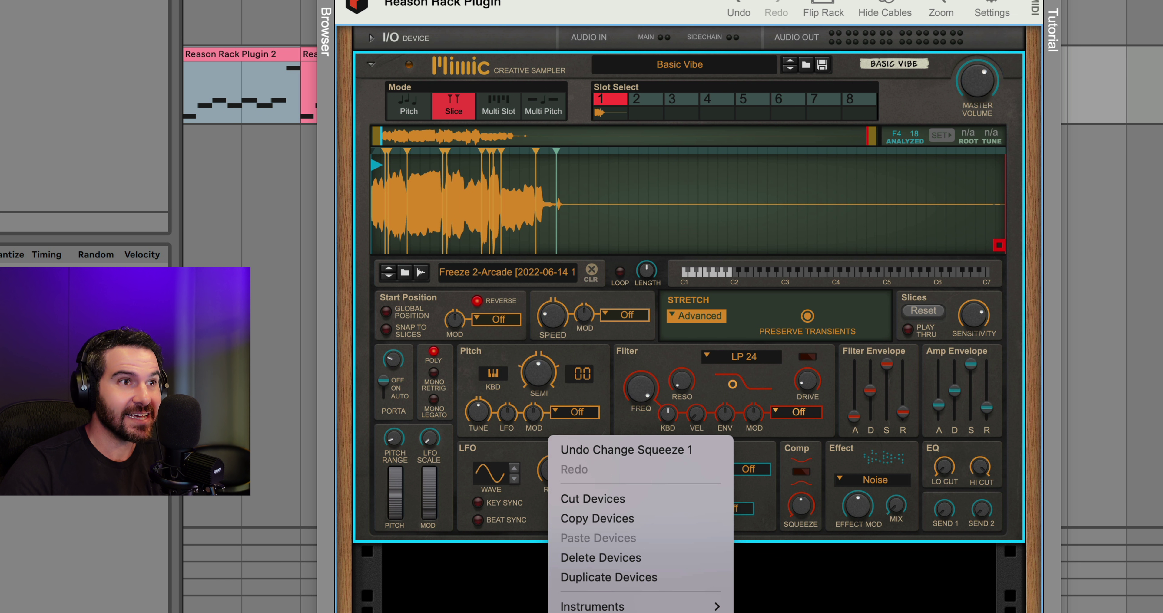
mouse_move(632, 612)
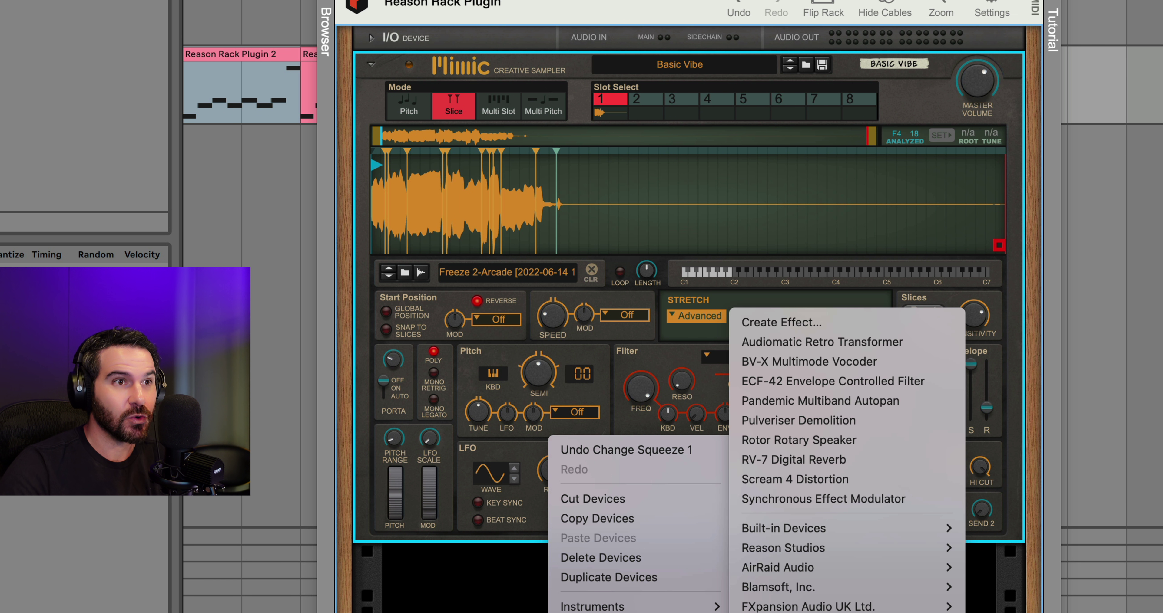
click(803, 462)
click(470, 581)
click(470, 581)
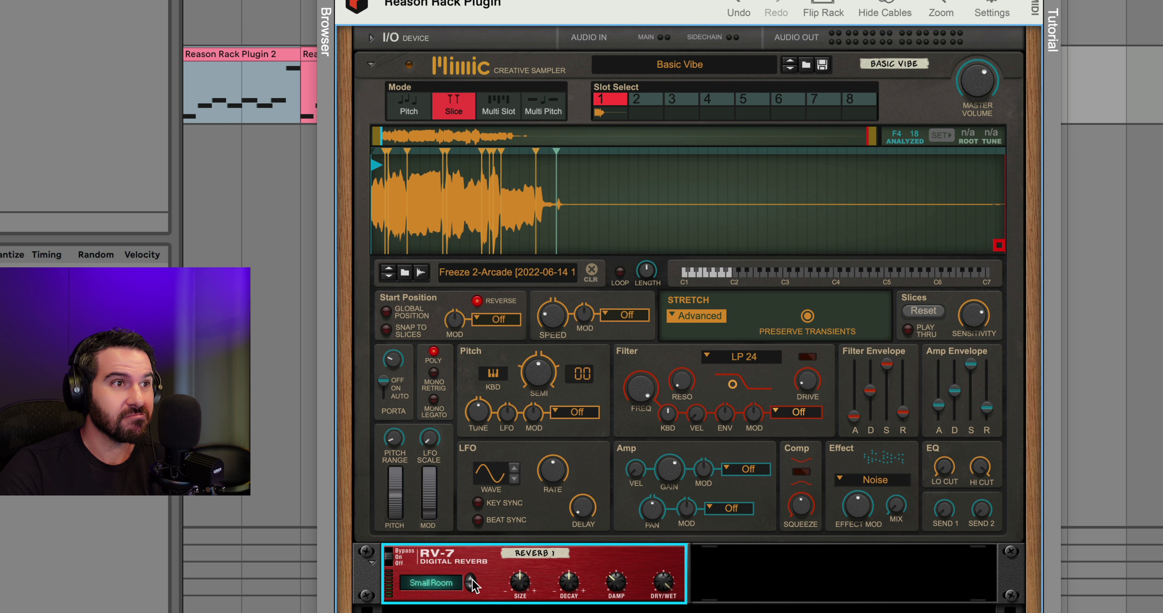
Lower the RV-7 reverb's dry/wet mix to about 36 and reduce its size slightly.
drag(663, 587, 658, 612)
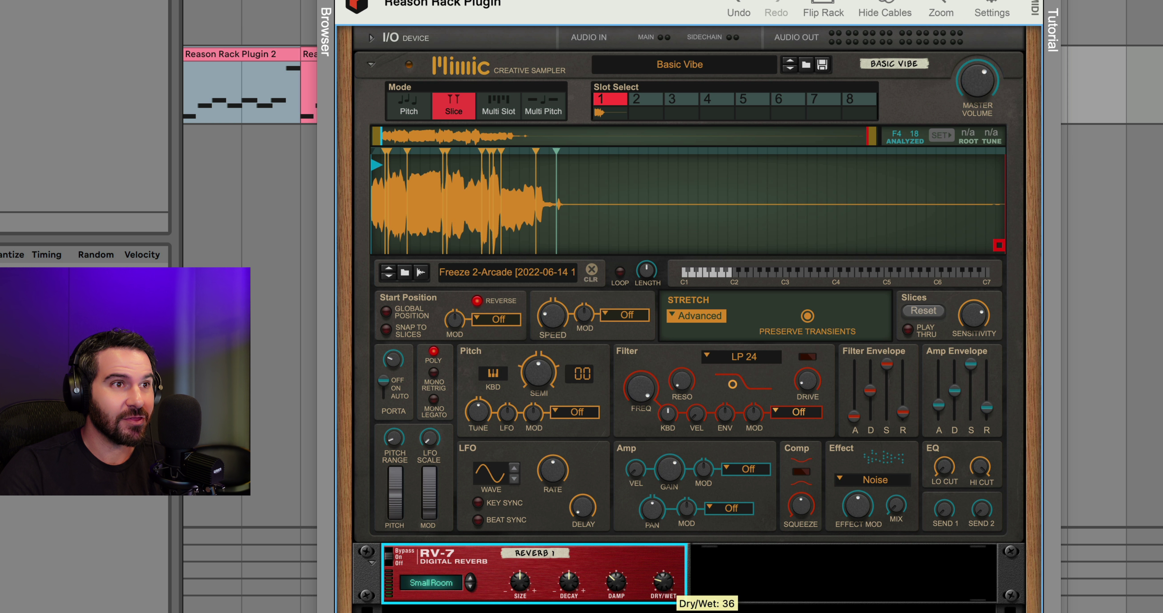
drag(520, 587, 512, 604)
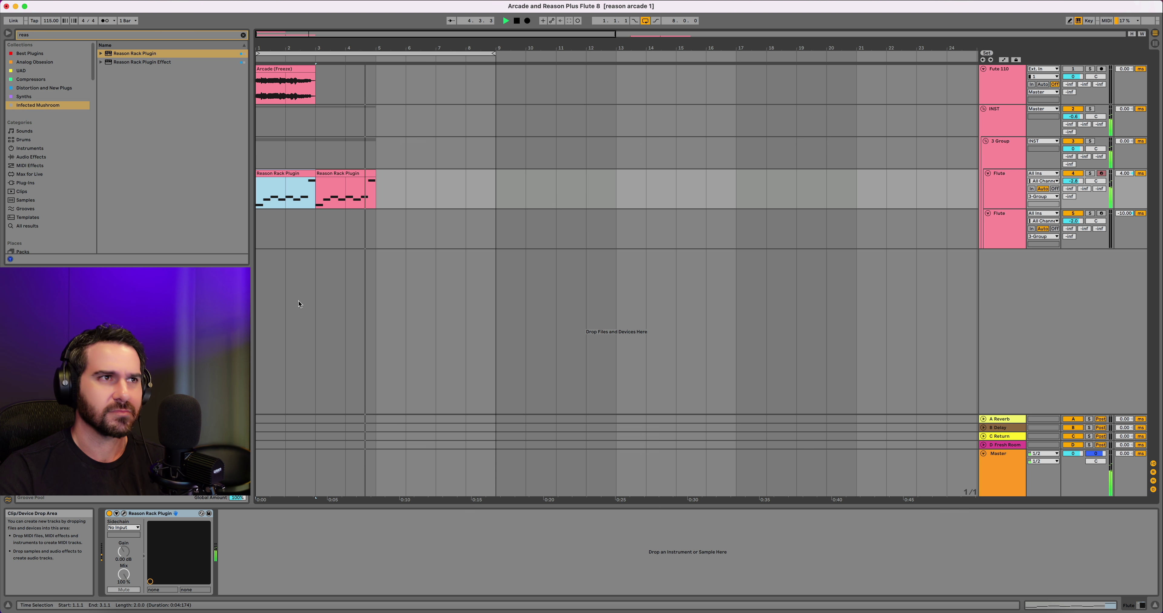
Stop playback and duplicate the Flute track together with its two MIDI clips.
key(space)
key(super+z)
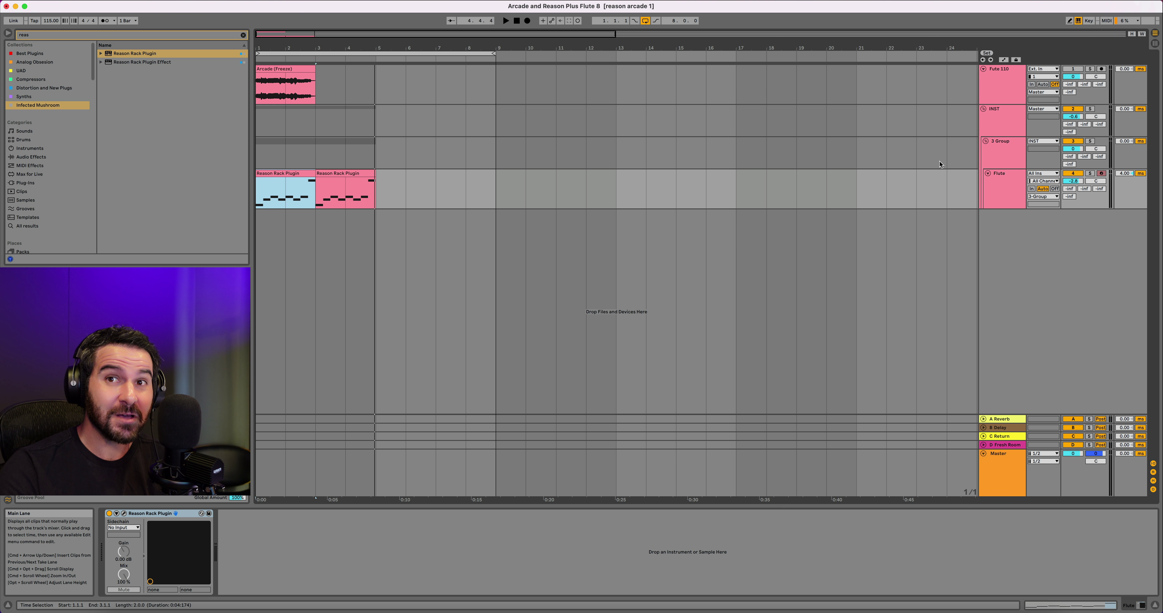
click(1015, 187)
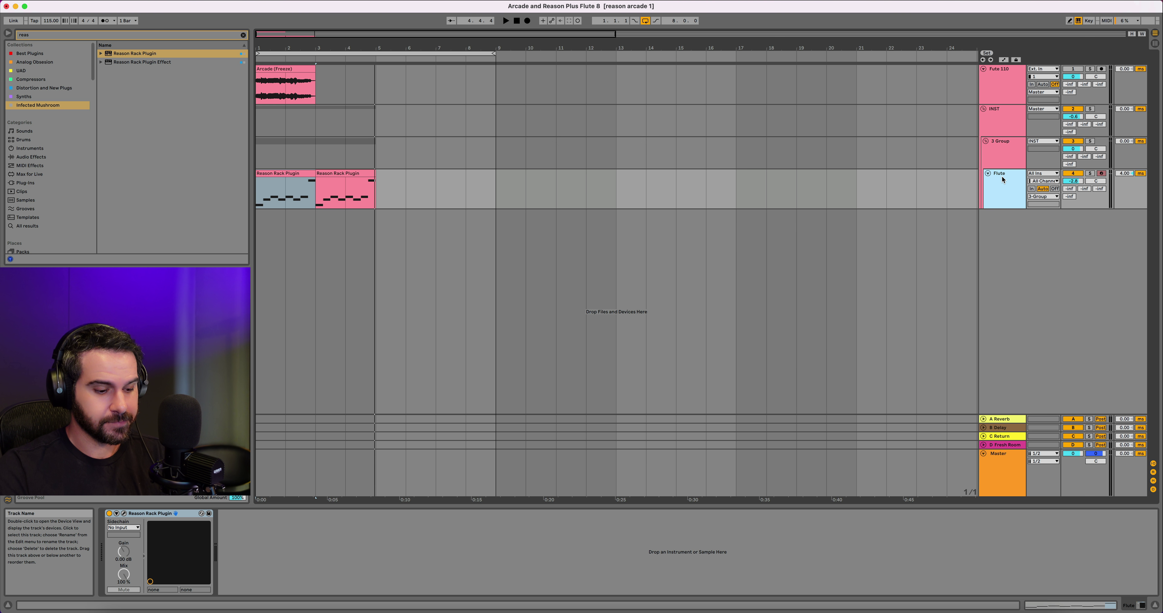
key(super+d)
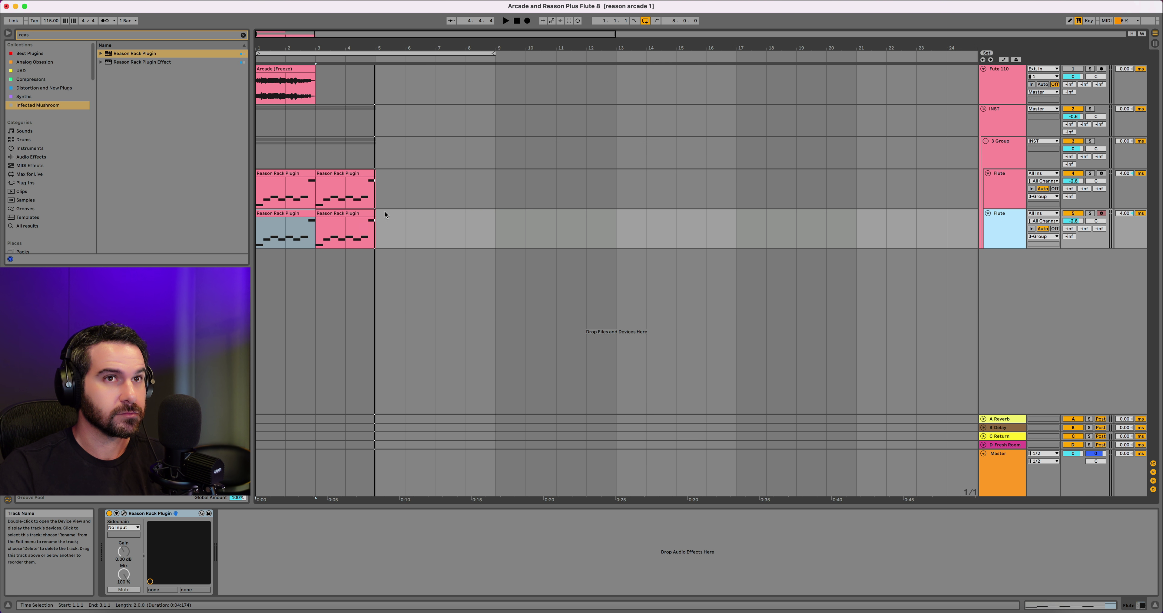
Place the duplicated Flute track's two clips at bars 5 to 9 and loop that range.
drag(395, 227, 498, 244)
key(super+l)
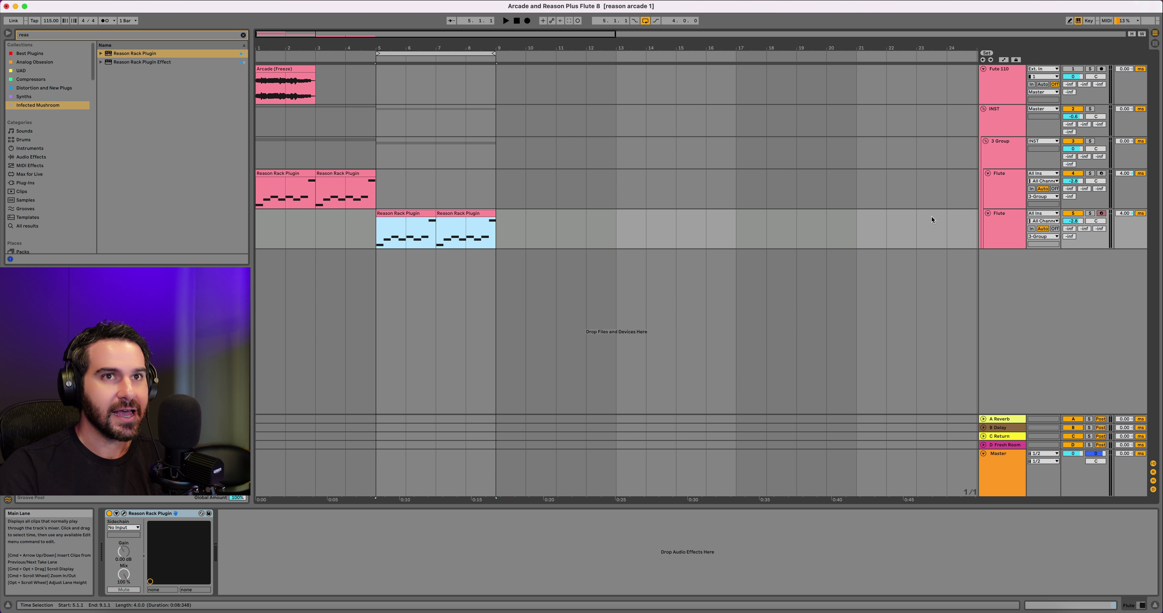
Open the duplicated Flute track's Reason rack and add a Polar Dual Pitch Shifter after the RV-7 reverb.
click(999, 227)
key(super+alt+p)
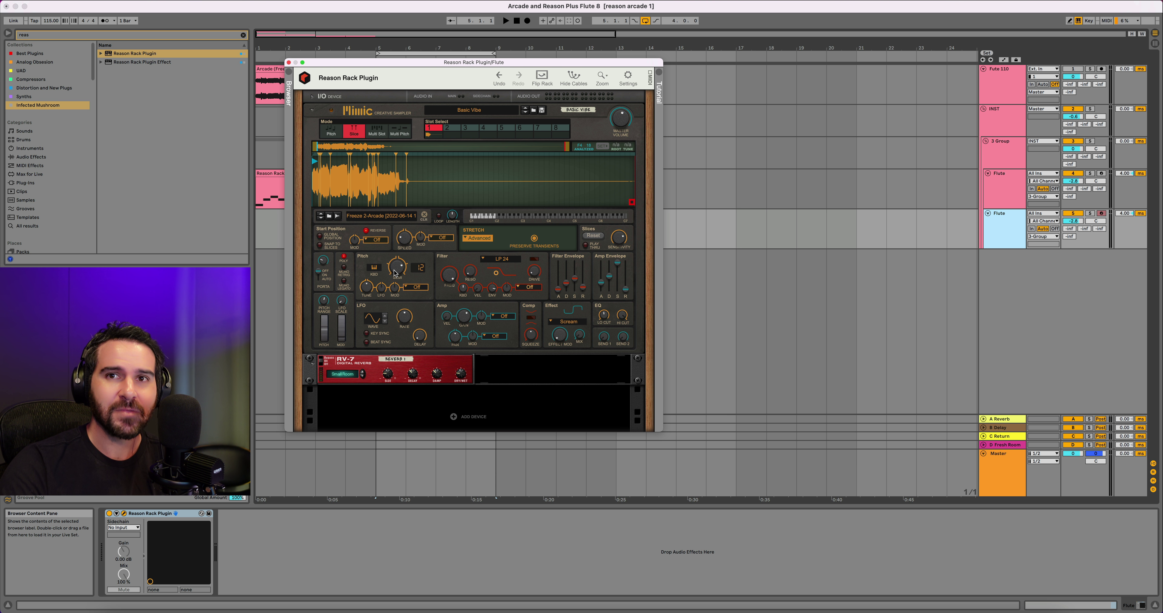
click(343, 363)
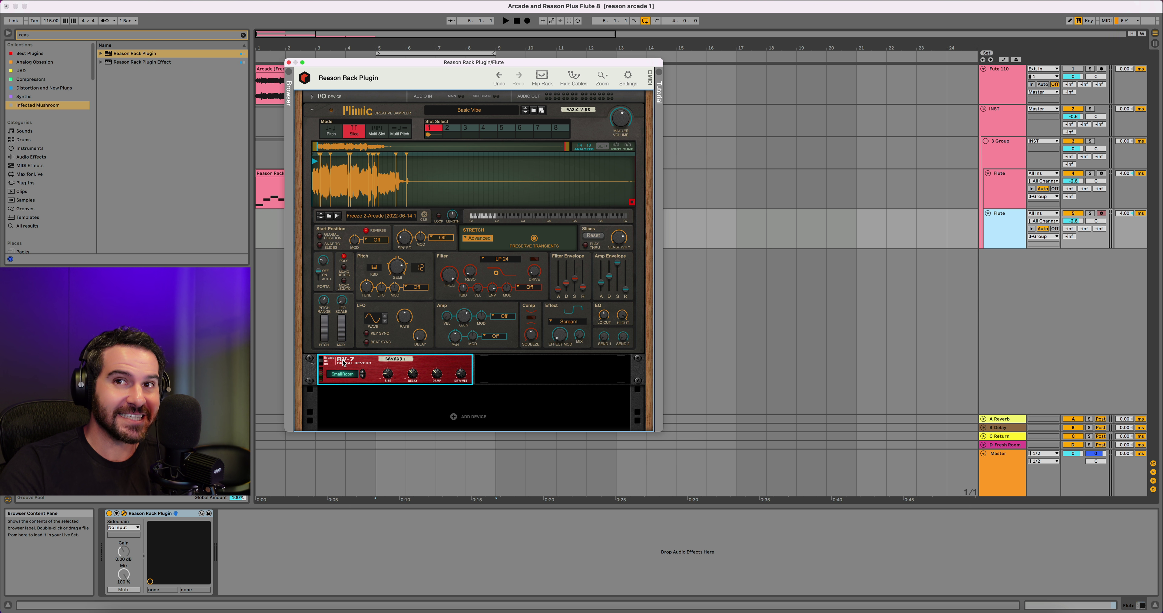
right_click(343, 363)
mouse_move(382, 459)
mouse_move(498, 429)
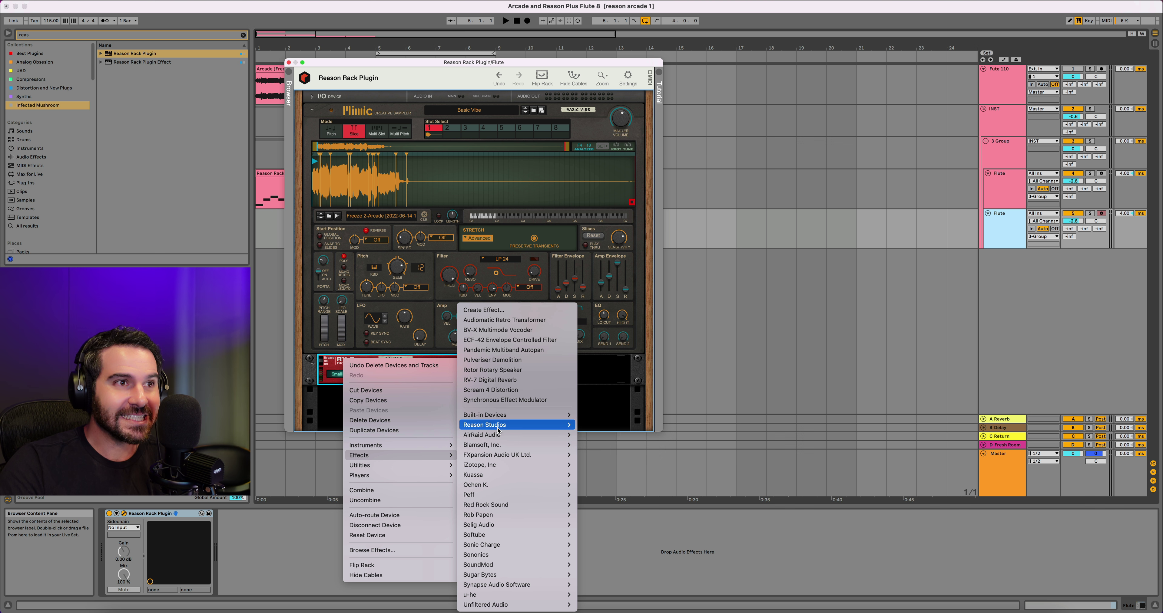
click(607, 435)
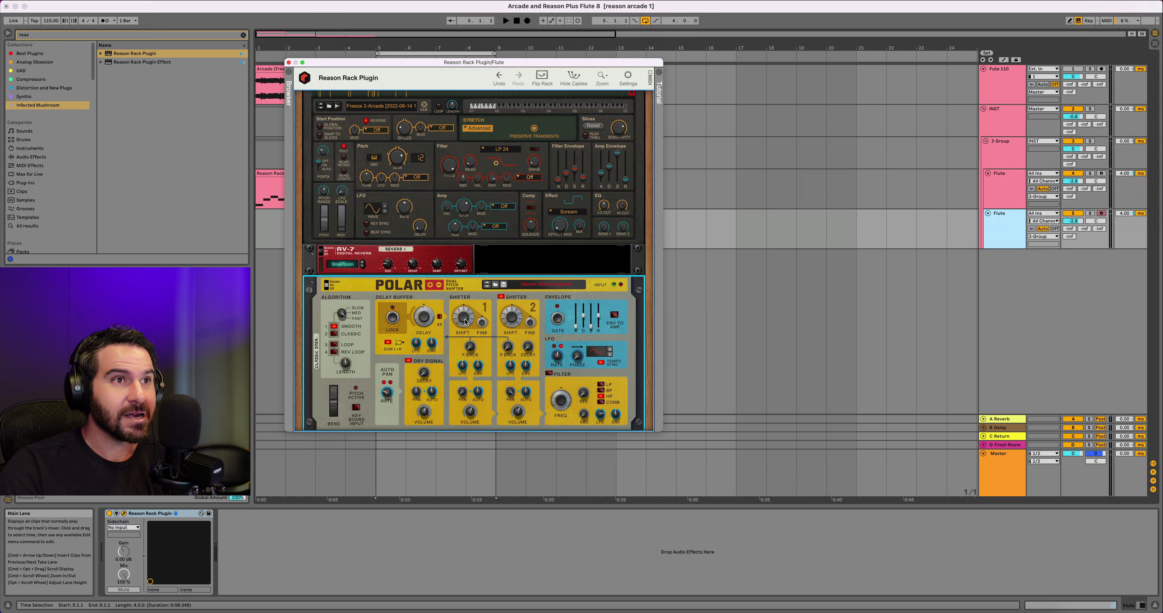
Lower the Shift amount of Polar's Shifter 1 and Shifter 2, and adjust Shifter 1's fine tuning.
scroll(518, 341, down, 2)
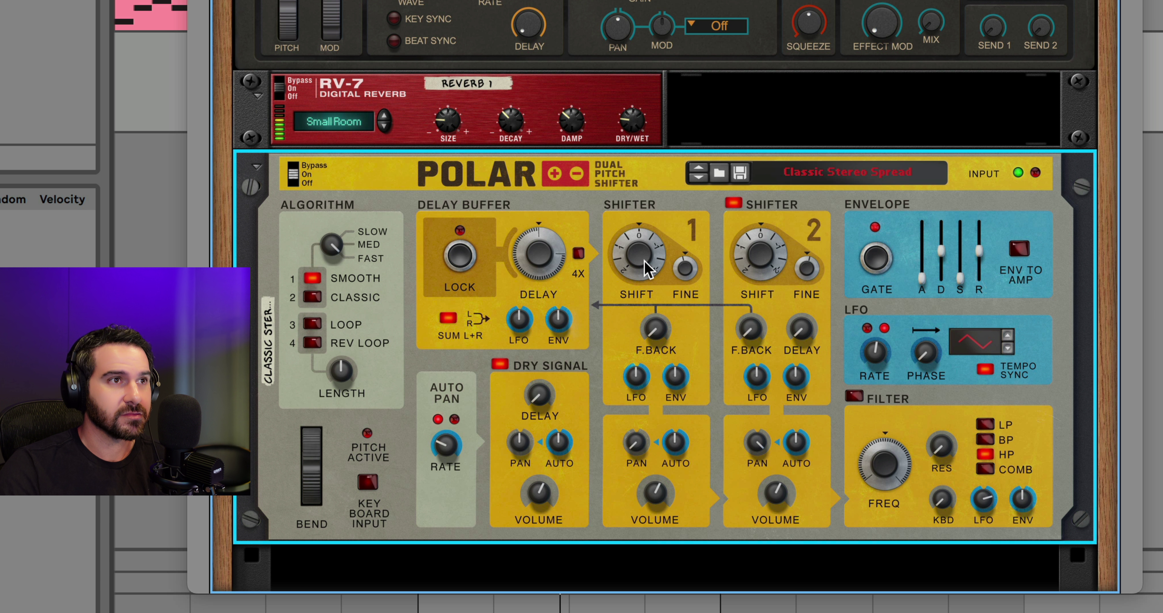
drag(641, 267, 631, 287)
mouse_move(760, 257)
mouse_down()
mouse_move(753, 284)
mouse_move(759, 274)
mouse_up()
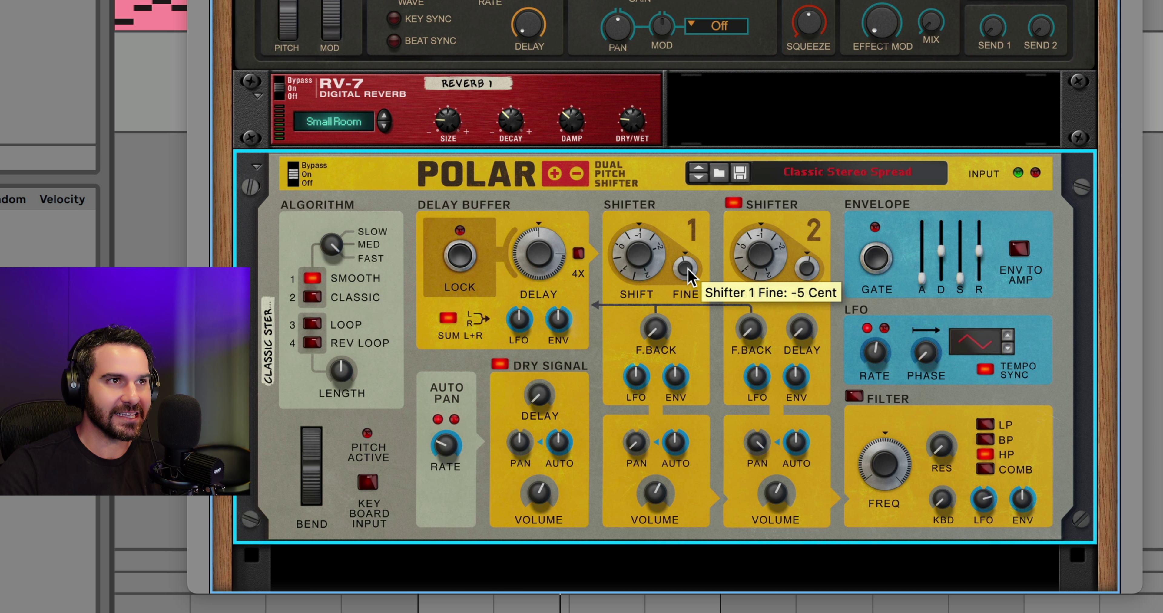
drag(688, 269, 696, 274)
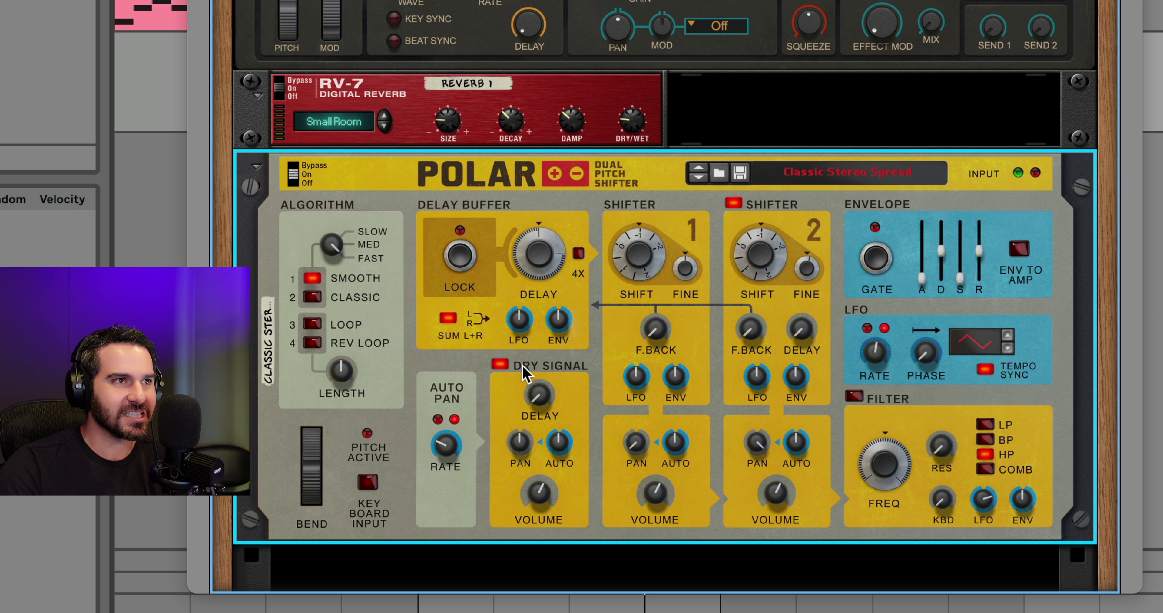
Switch off Polar's dry signal and set Shifter 2's fine tuning to 2 cents.
click(499, 364)
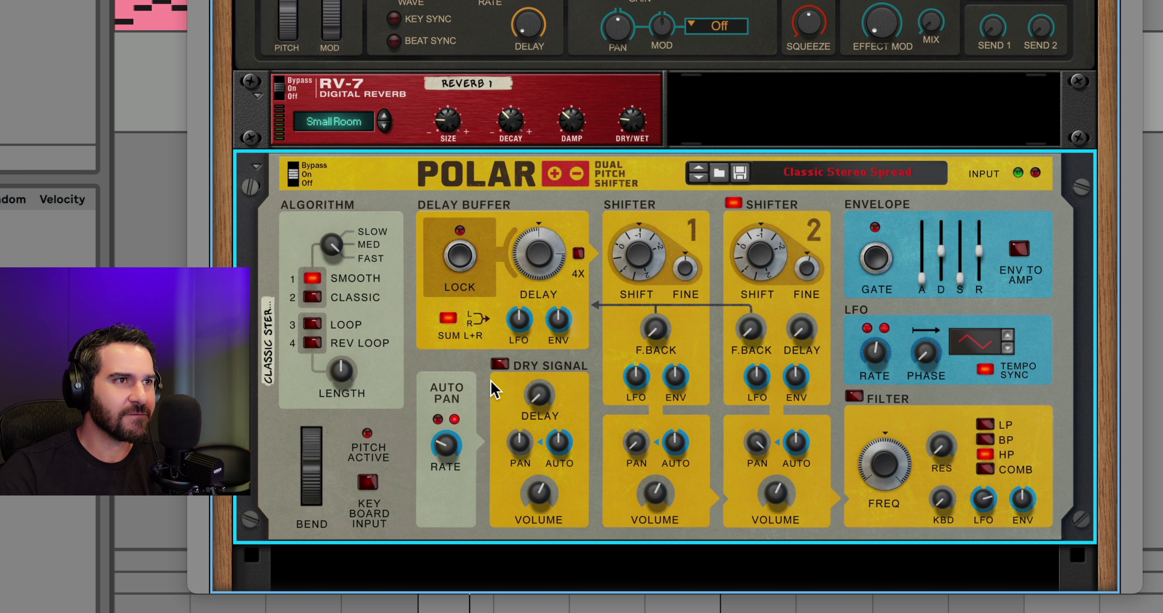
scroll(708, 384, down, 1)
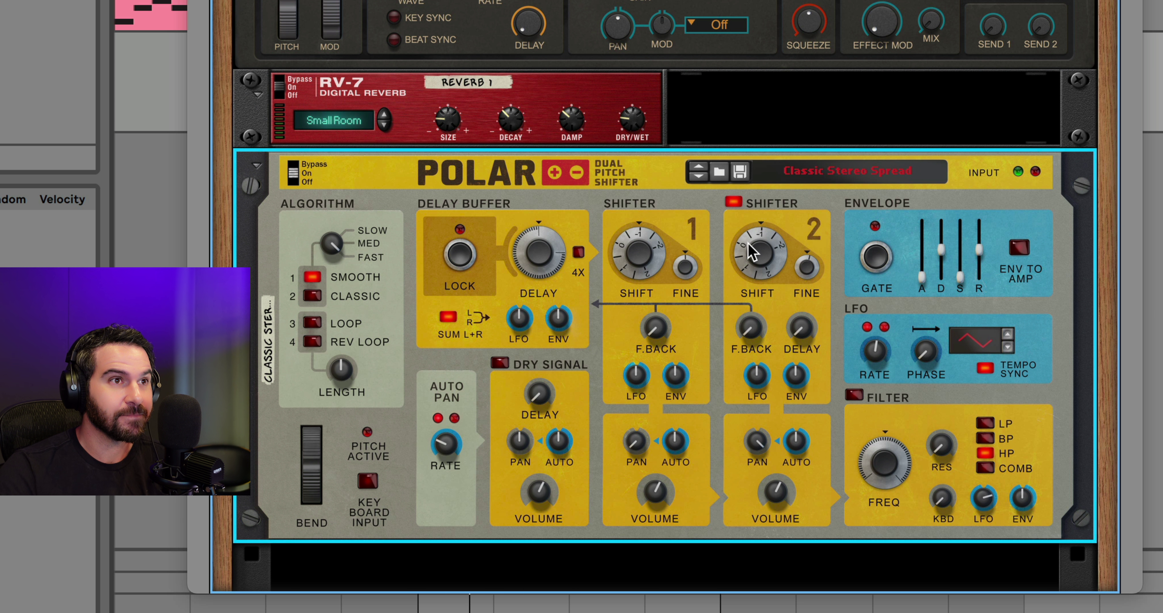
scroll(810, 270, down, 1)
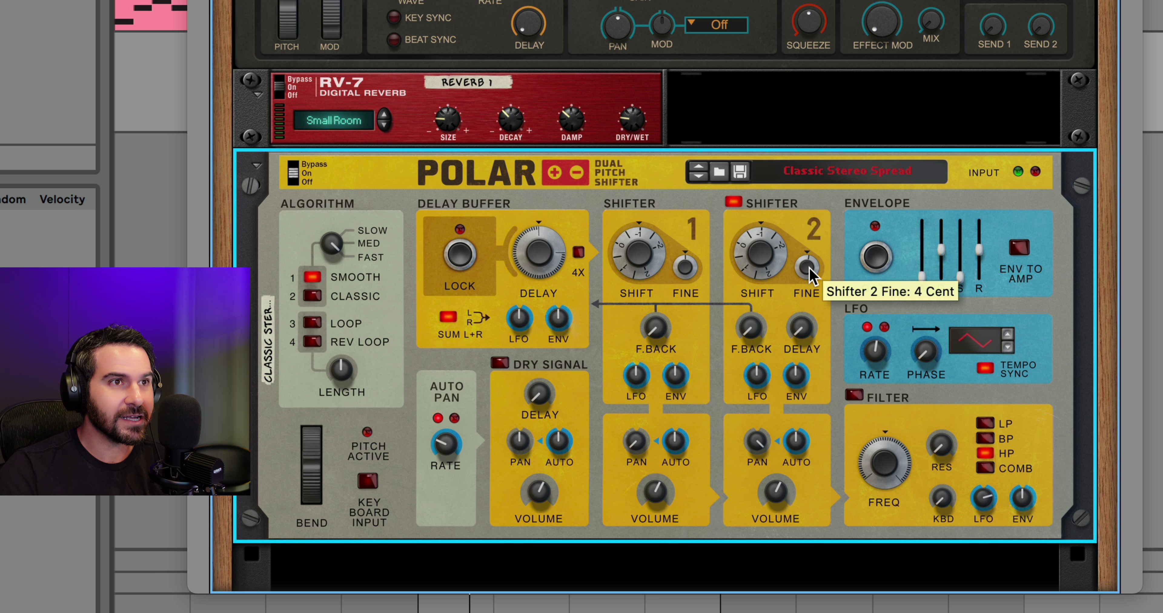
scroll(811, 271, down, 2)
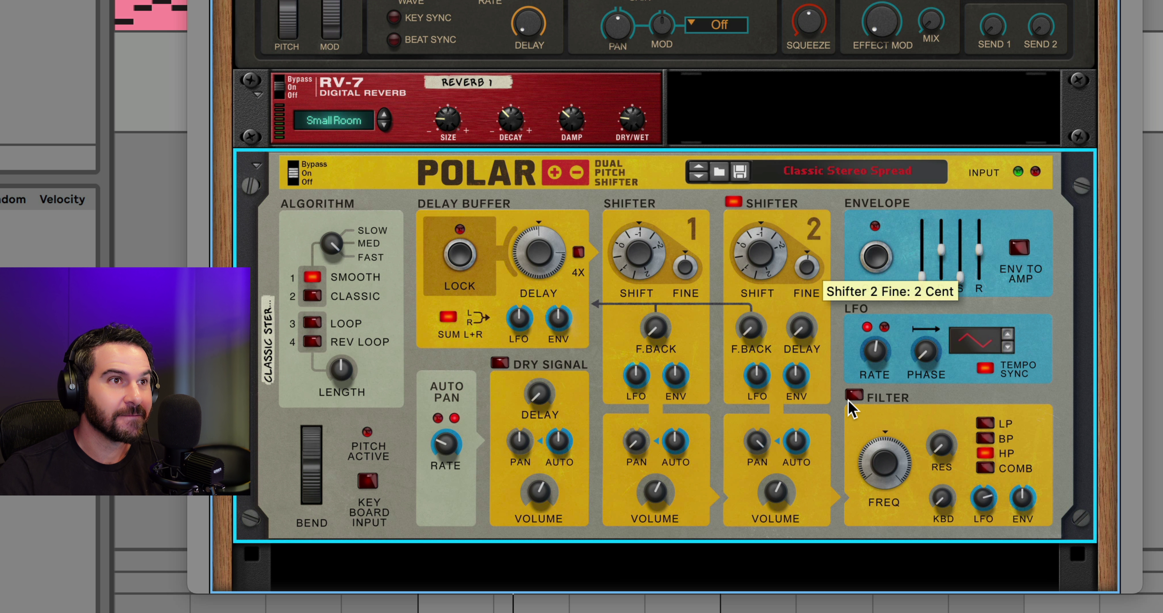
Raise the output volumes of Polar's Shifter 1 and Shifter 2 to well above their middle position.
drag(653, 502, 654, 476)
mouse_move(775, 494)
mouse_down()
mouse_move(778, 473)
mouse_move(778, 512)
mouse_up()
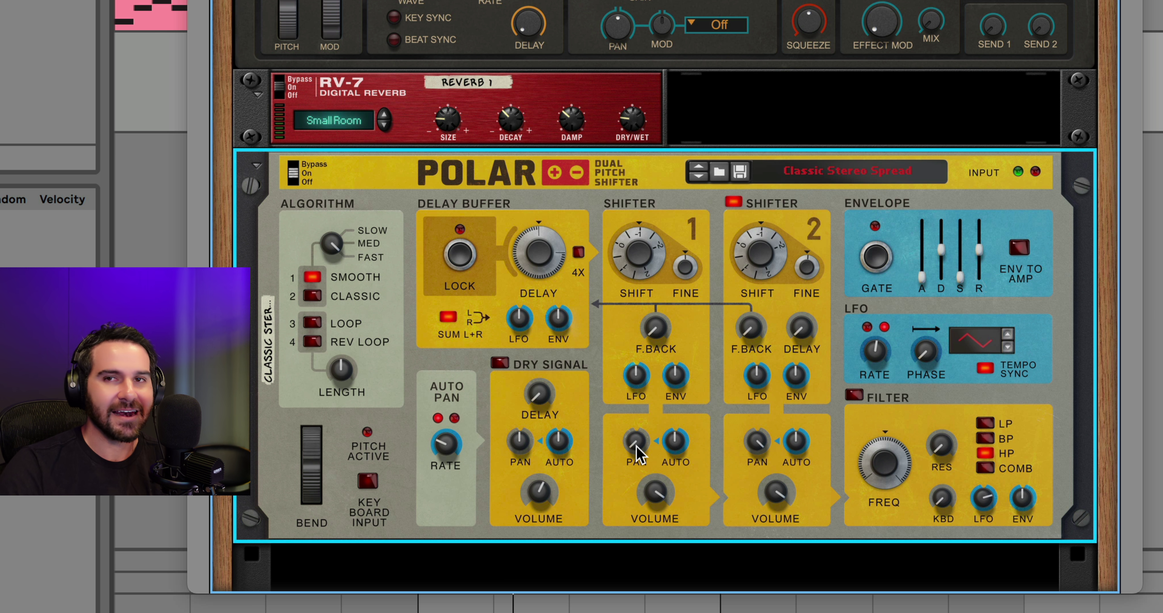
Pan both shifters closer to the centre and turn the dry signal back on at a slightly lower volume.
drag(638, 453, 642, 437)
drag(763, 444, 762, 468)
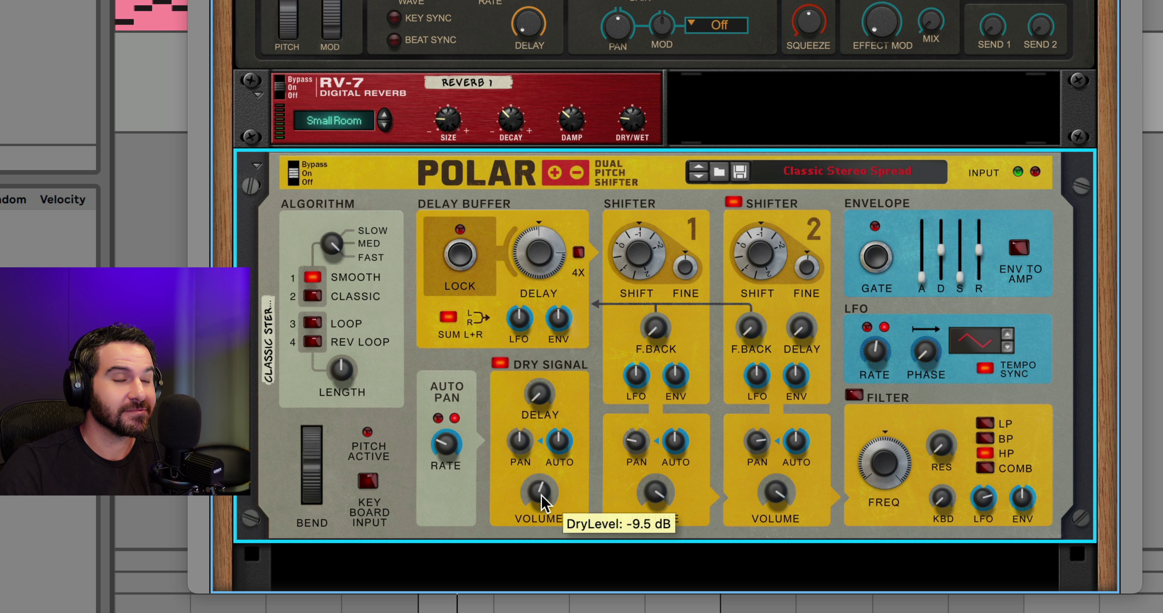
drag(543, 503, 532, 507)
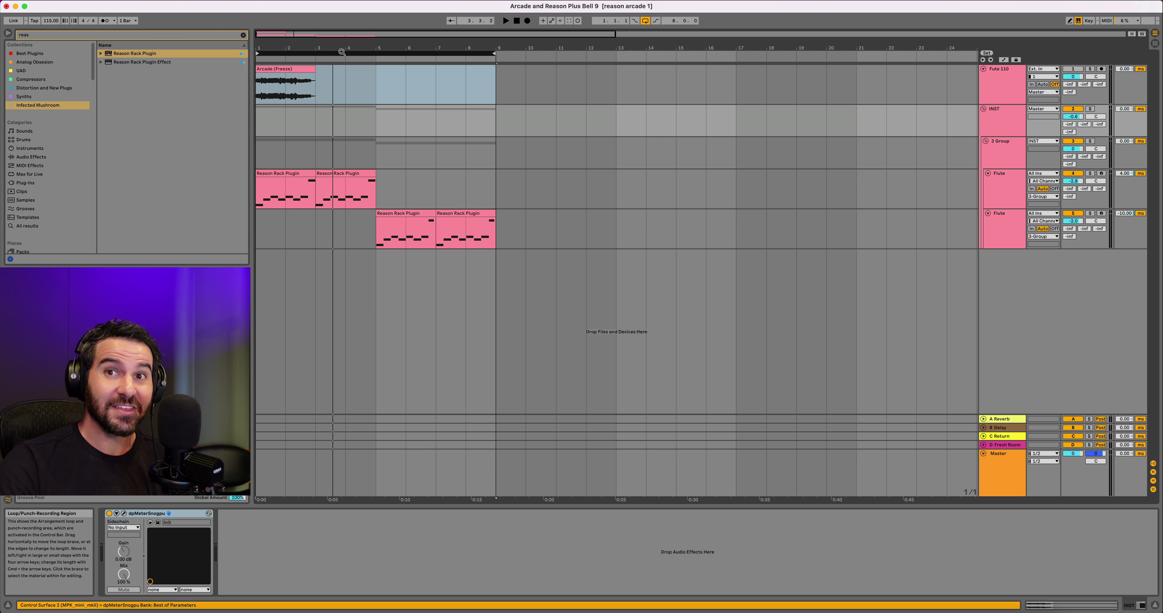
Play back the two flute parts and load a Reason Rack Plugin on a new track below the second Flute track.
key(space)
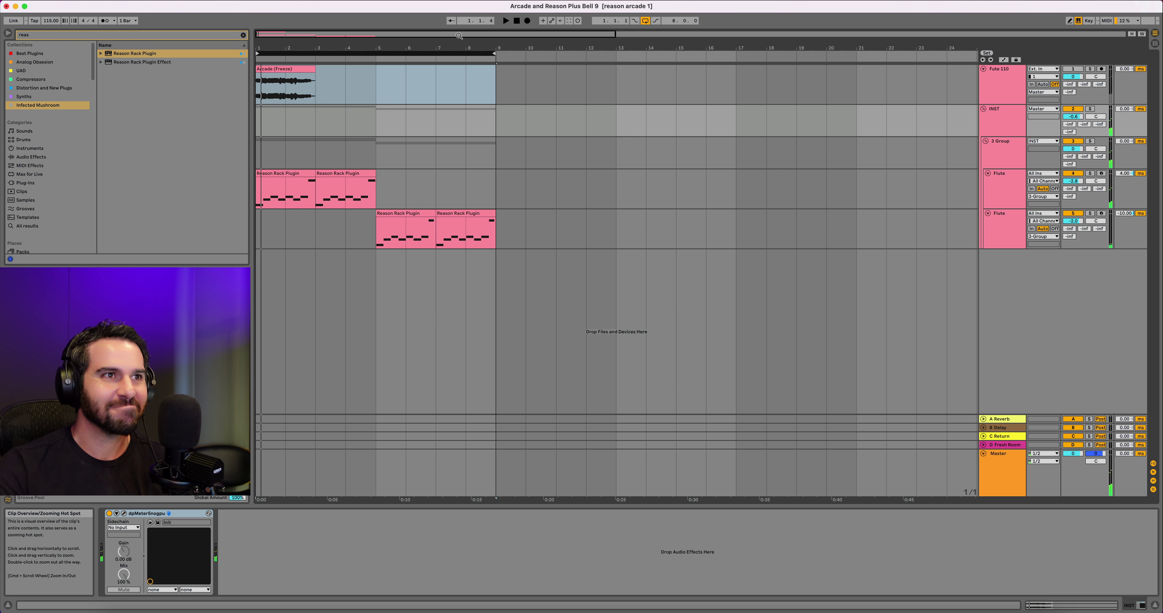
click(1012, 231)
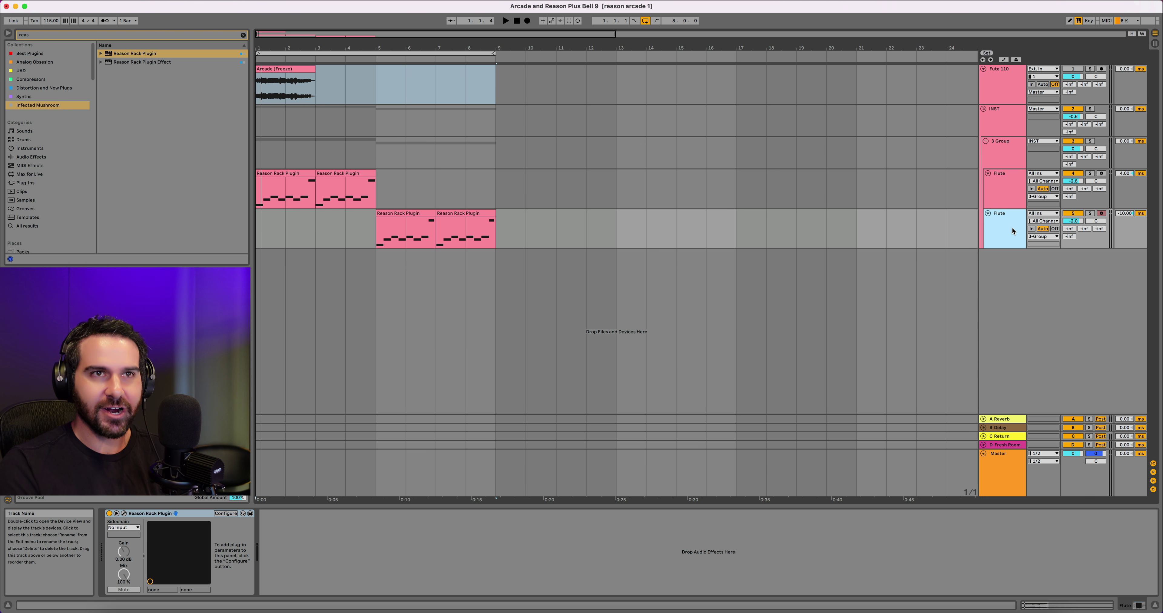
key(Return)
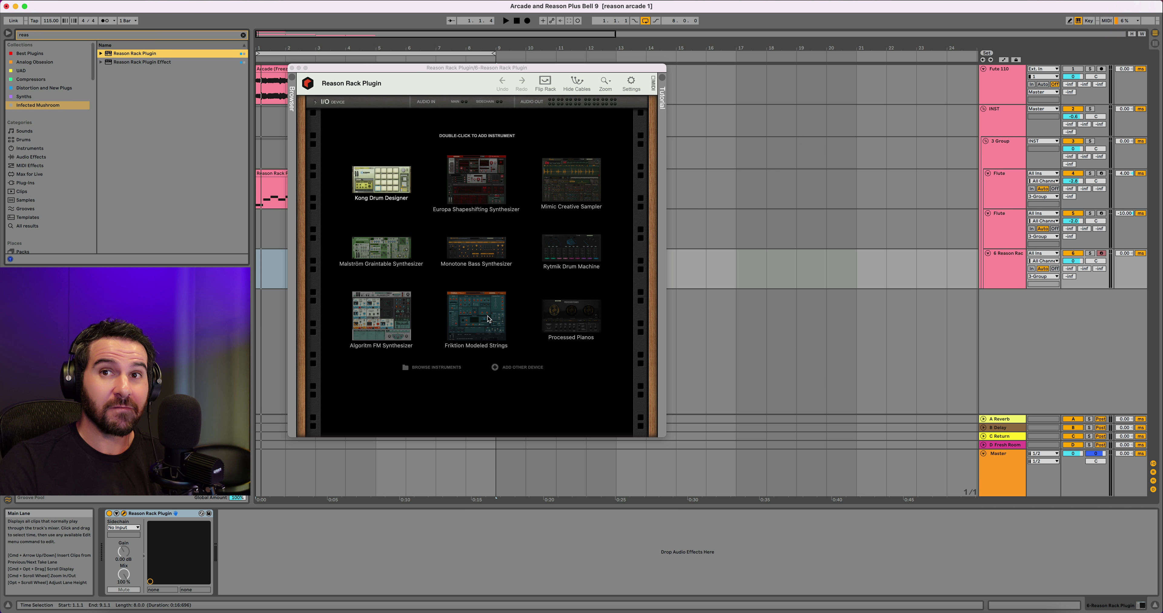
Add the Friktion Modeled Strings instrument to the new rack and load its "Bells in a box" patch.
double_click(486, 321)
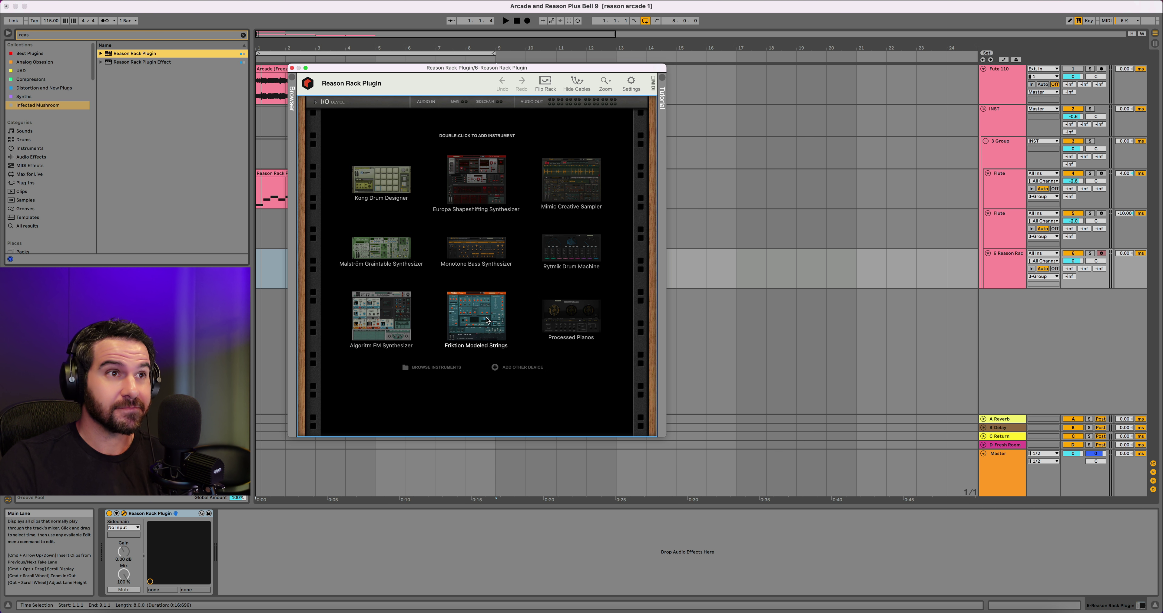
click(507, 117)
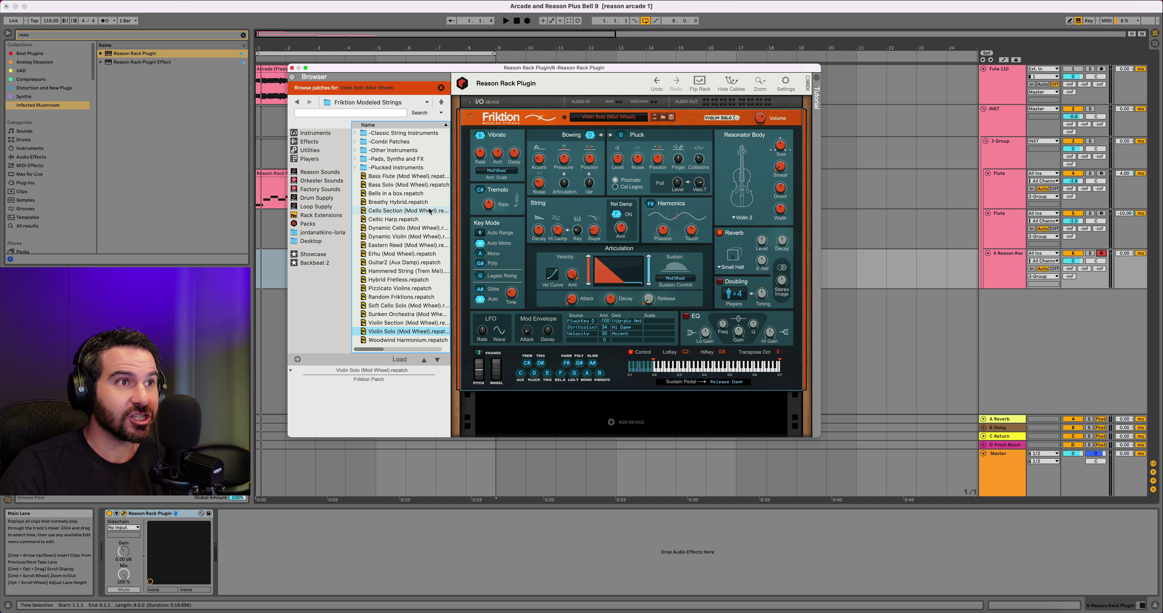
click(403, 194)
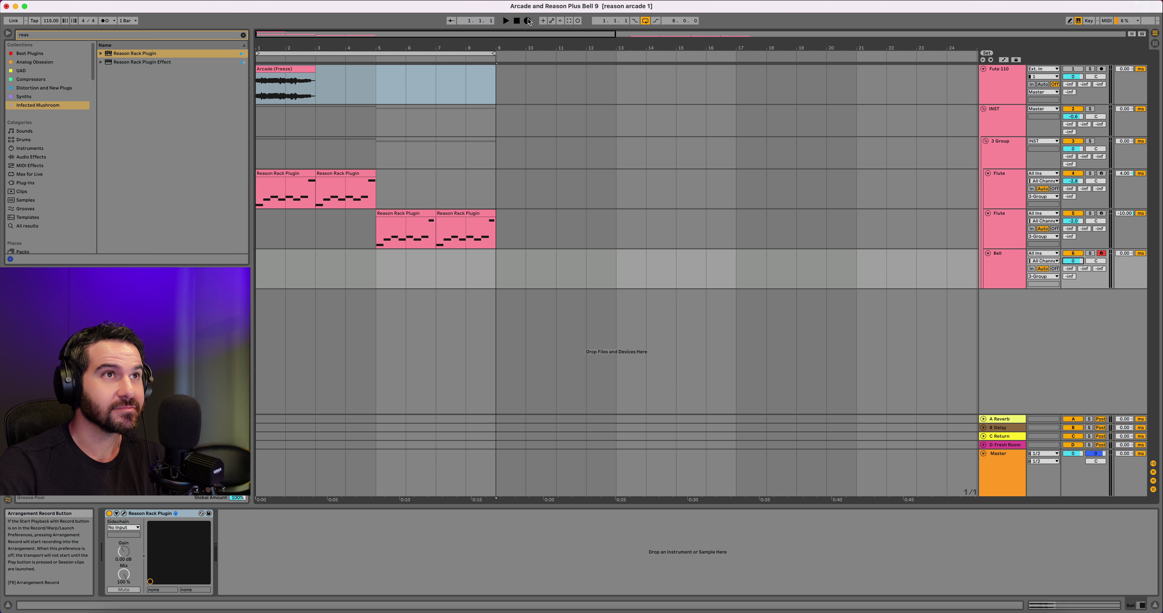
Record a bell melody on the Bell track from bar 1 to bar 5.
click(528, 21)
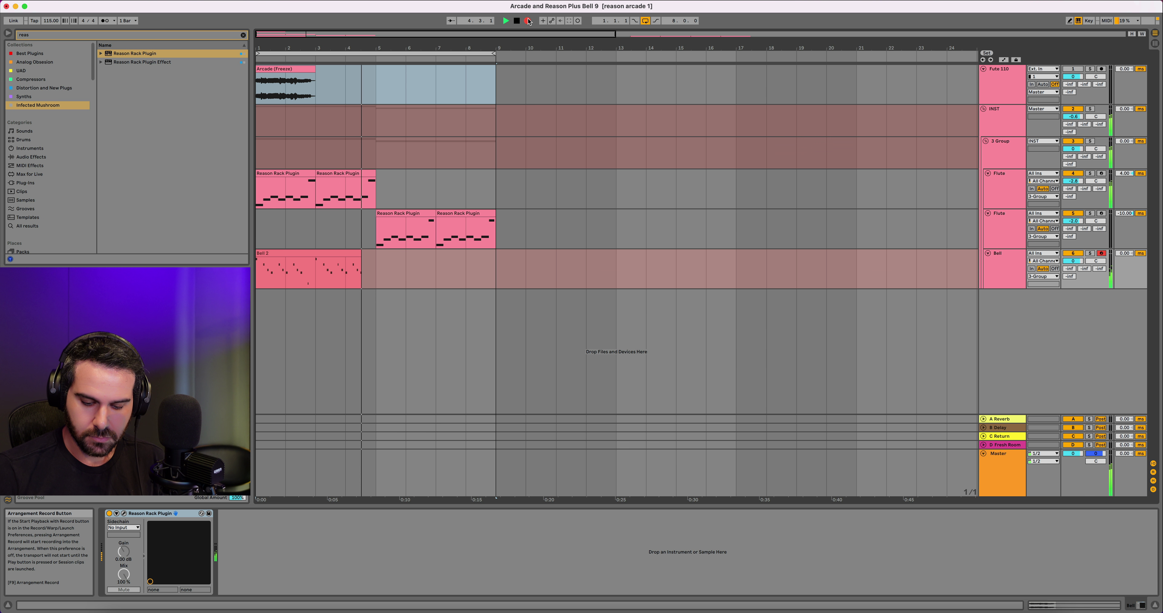
key(space)
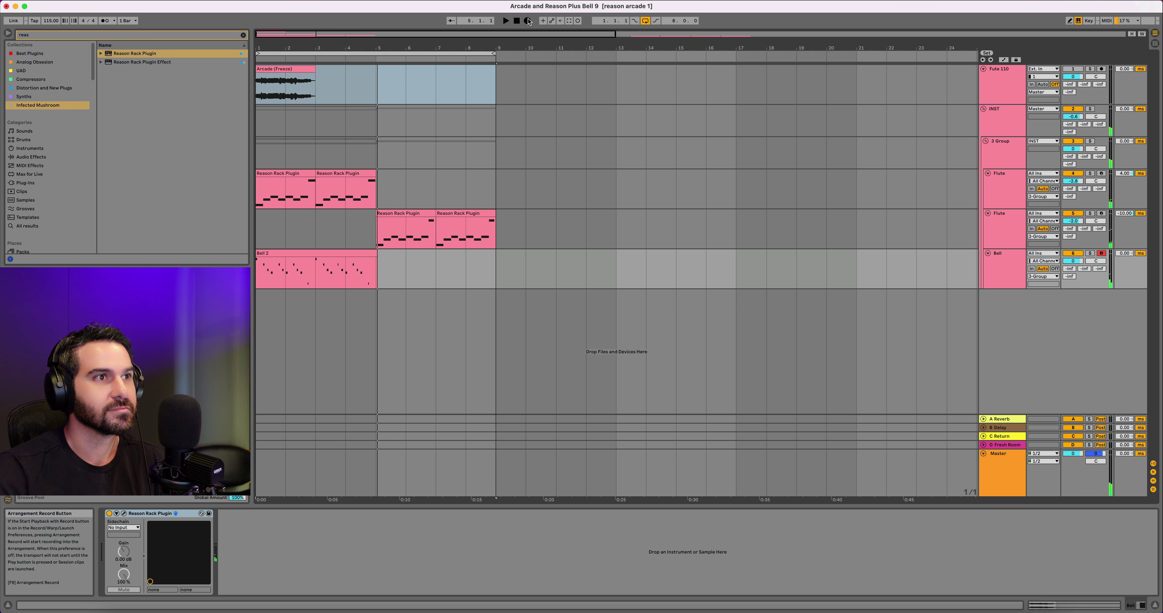
click(910, 266)
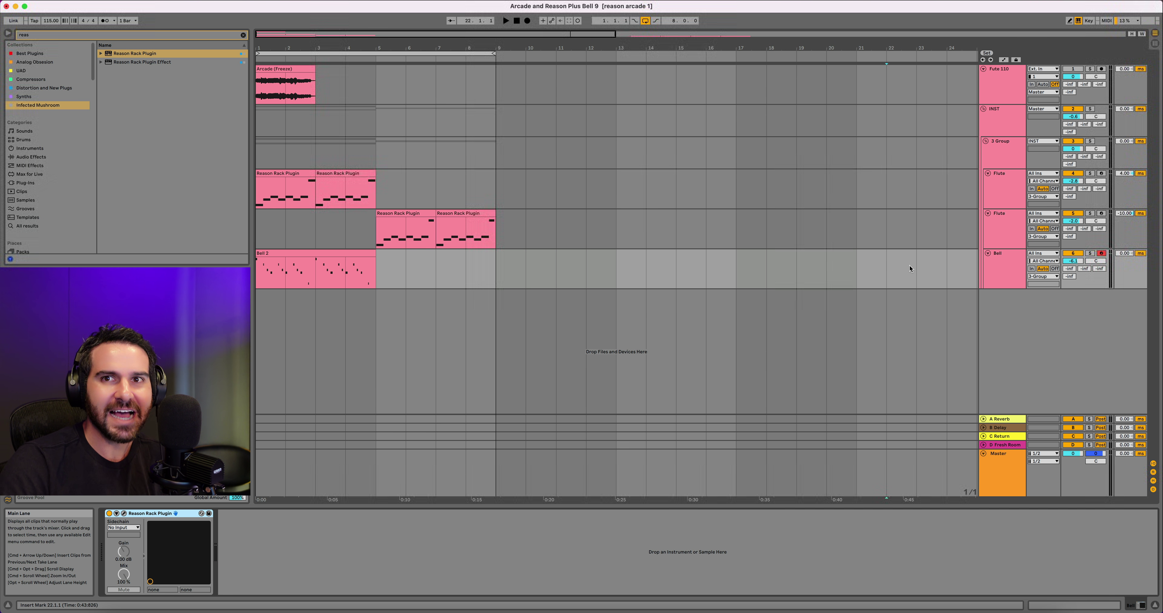
Duplicate the recorded bell clip so it also covers bars 5 to 9, and audition the arrangement.
key(space)
click(307, 257)
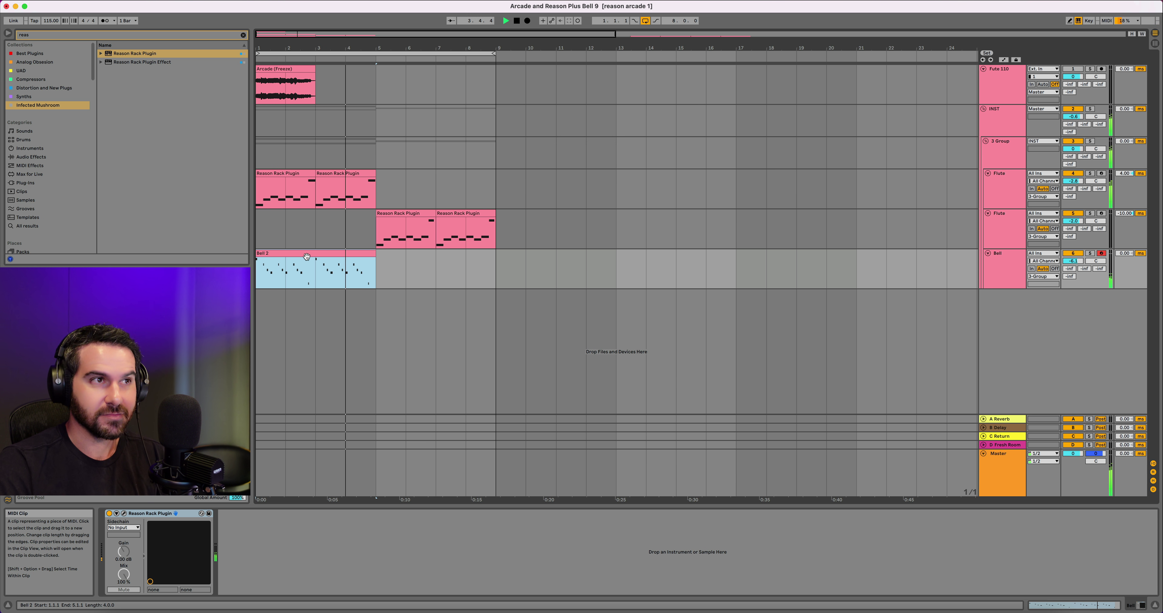
key(super+d)
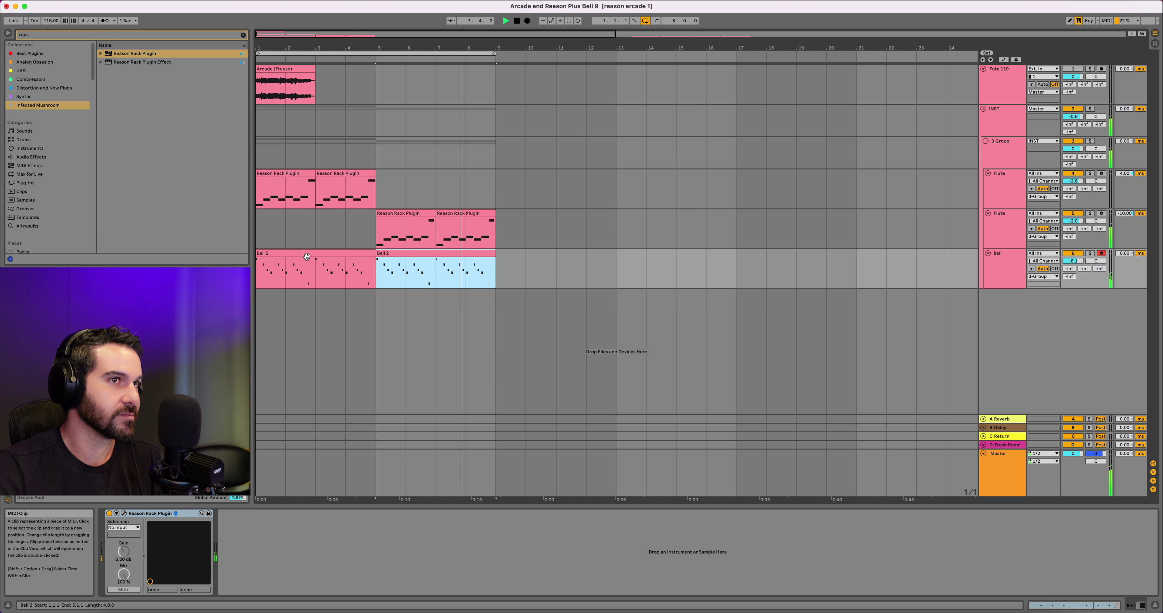
key(space)
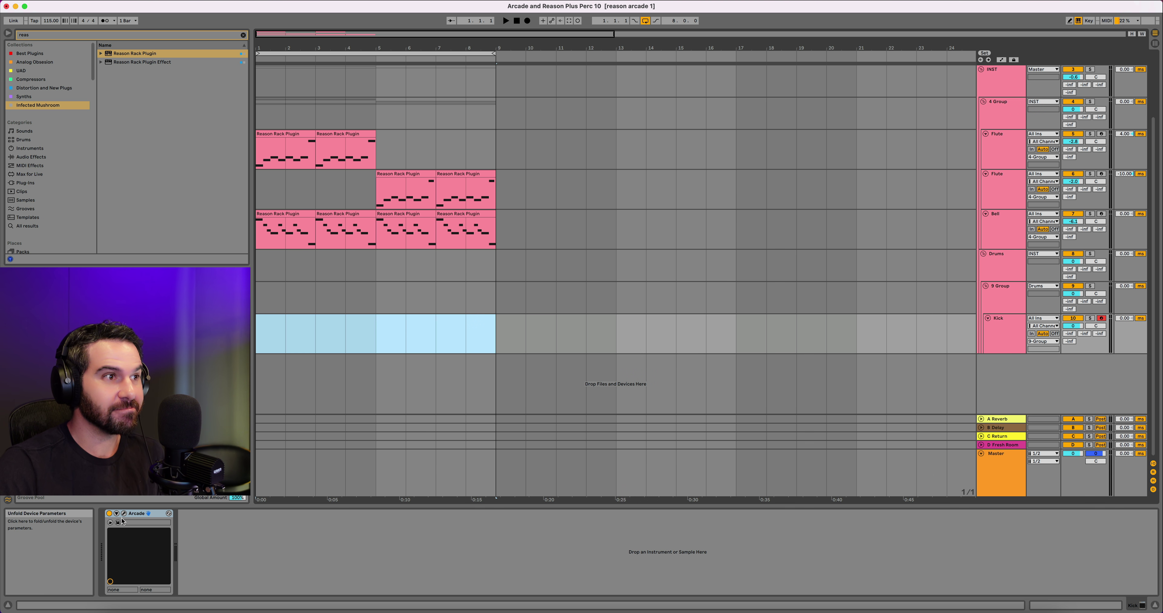
View Arcade's "Nihilist Pact" kit on the Kick track and record a kick part starting at bar 1.
key(super+alt+p)
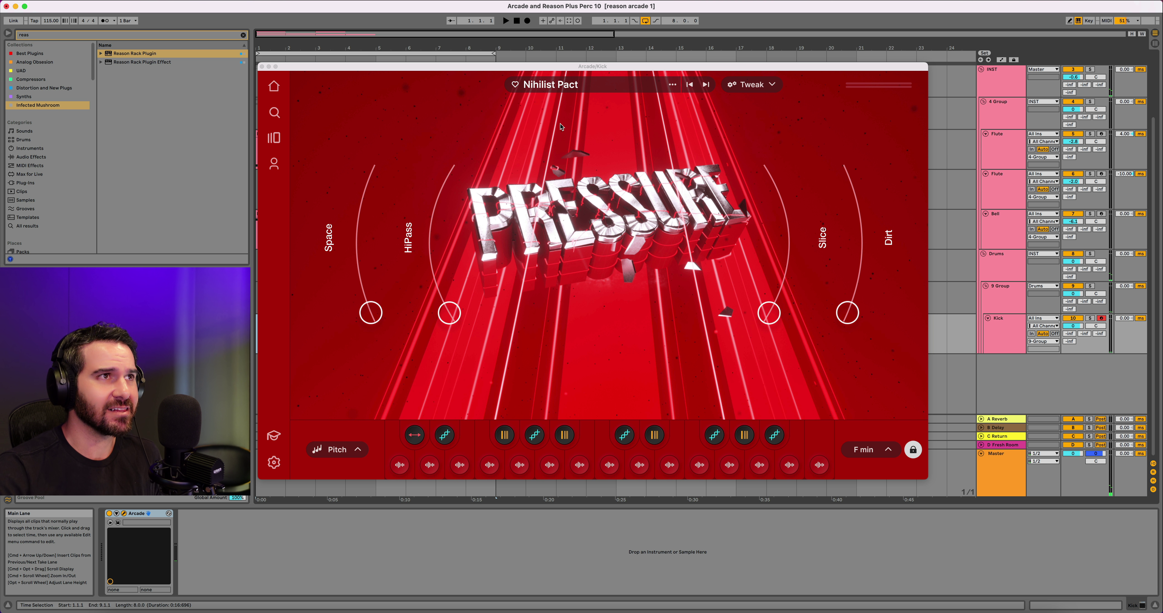
click(262, 66)
key(F9)
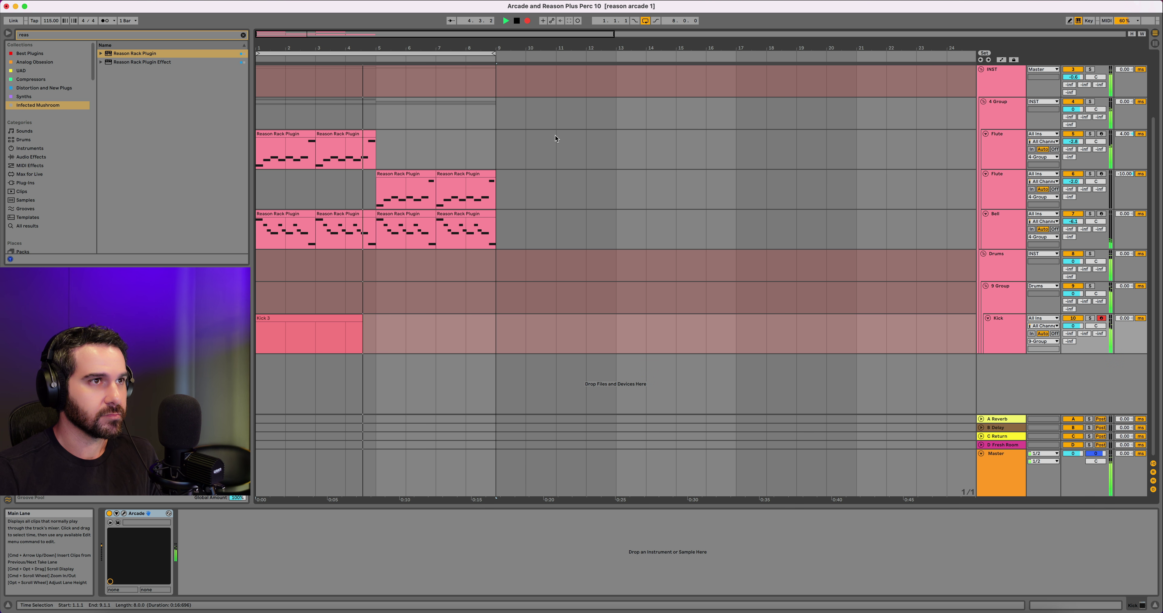
key(space)
Duplicate the two-bar kick clip three times to fill the Kick track from bar 1 to bar 9.
click(306, 316)
key(super+d)
key(super+d)
key(super+d)
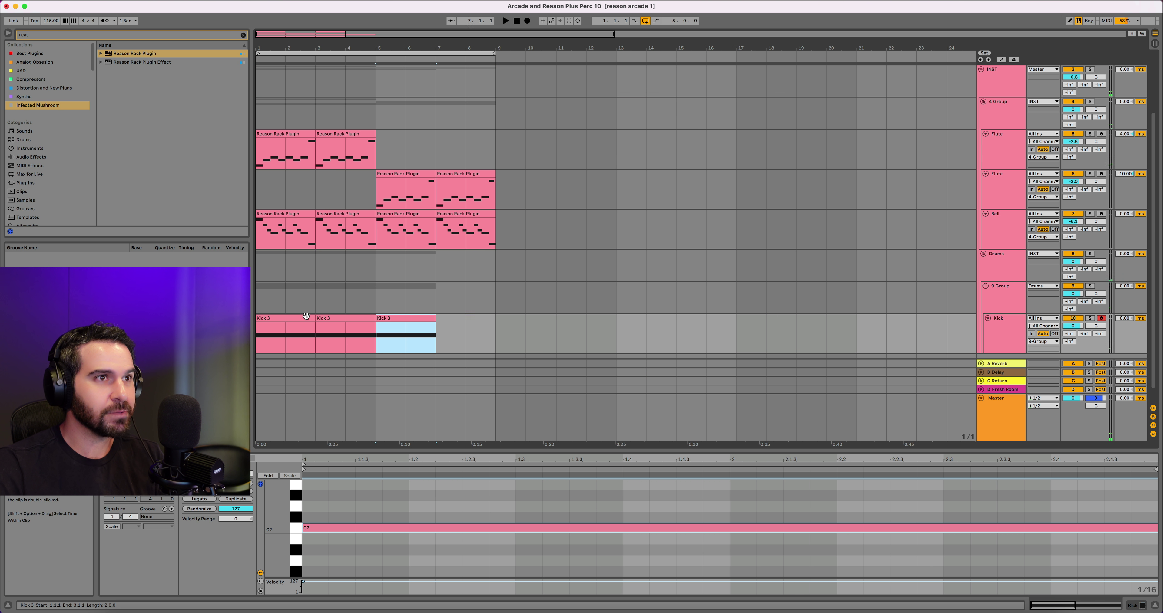
Record a second kick part on the Kick 2 track with Arcade's "Raw Deal" kit.
click(1003, 336)
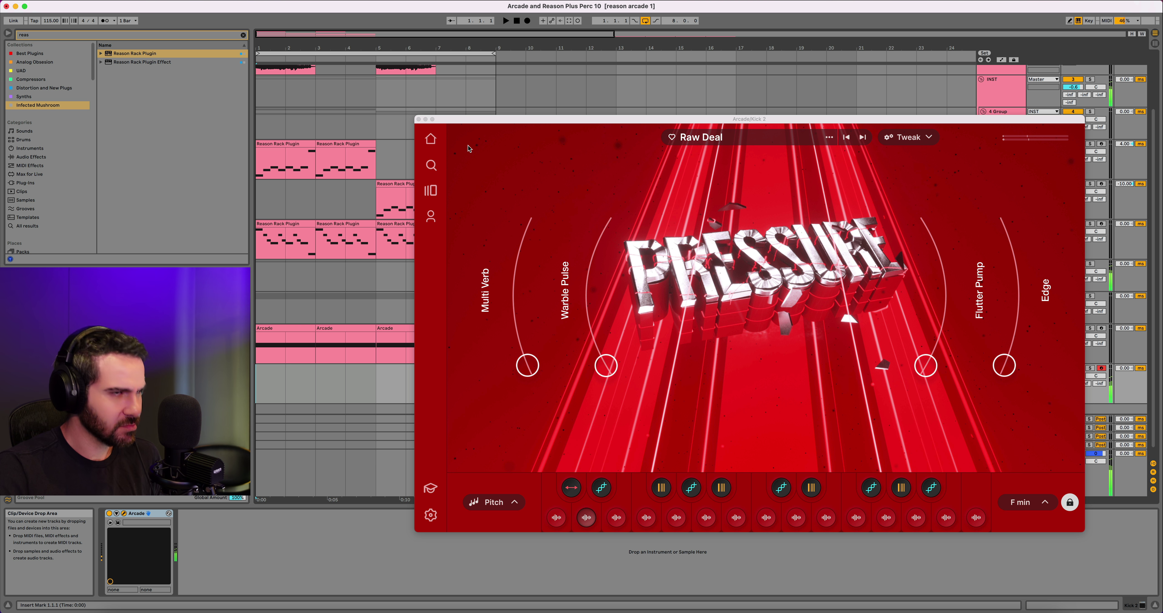
click(419, 119)
click(527, 21)
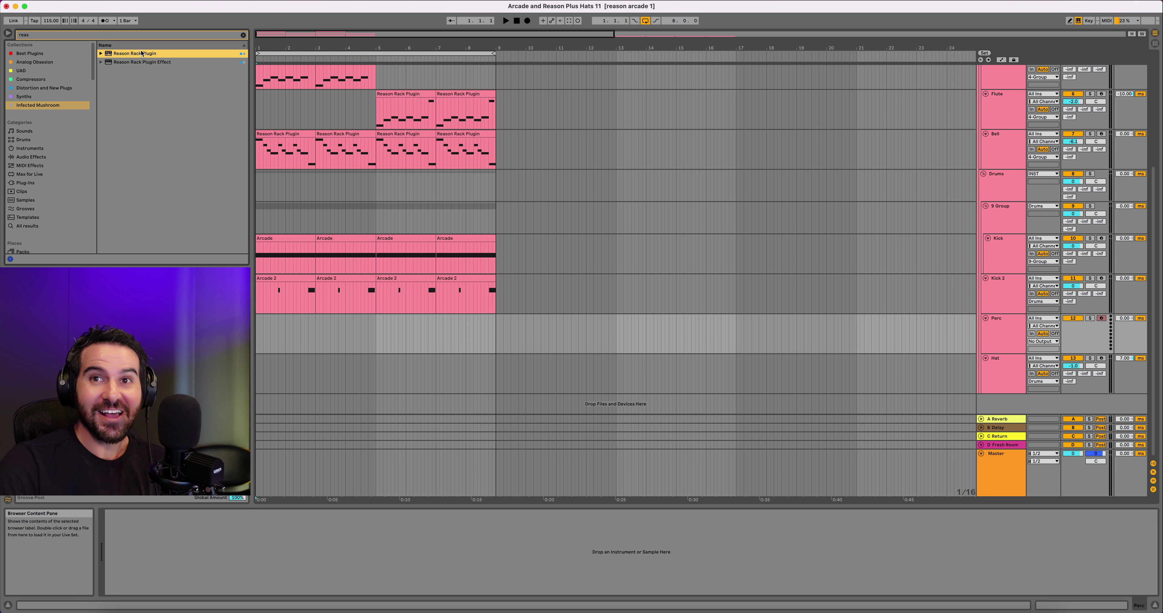
Load a Reason Rack Plugin on the Perc track and add the Kong Drum Designer to its rack.
drag(244, 519, 258, 555)
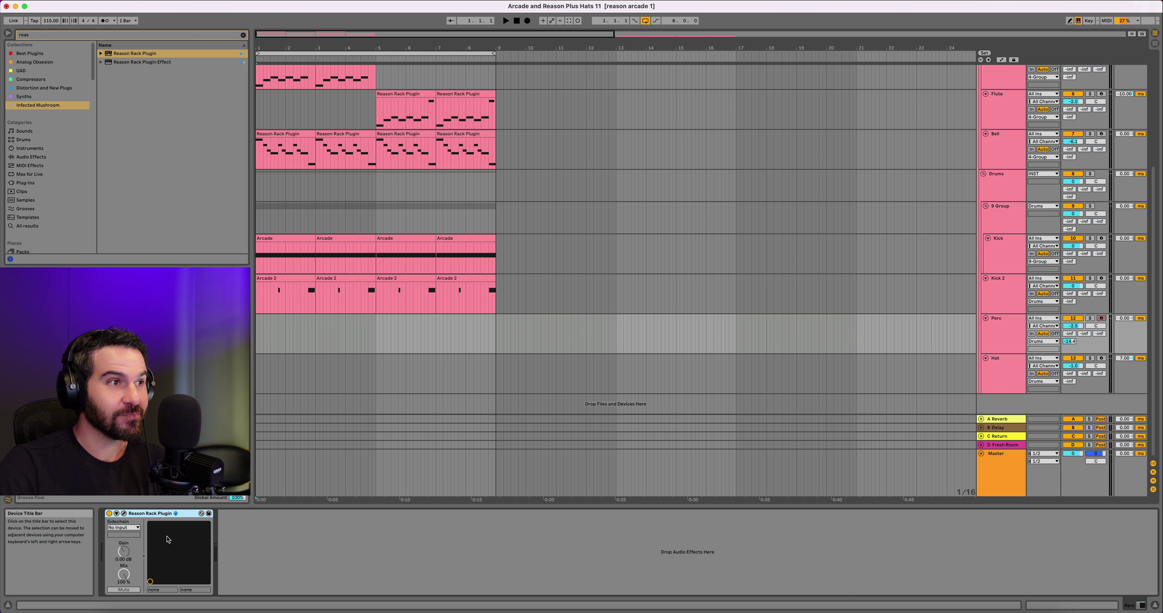
click(123, 514)
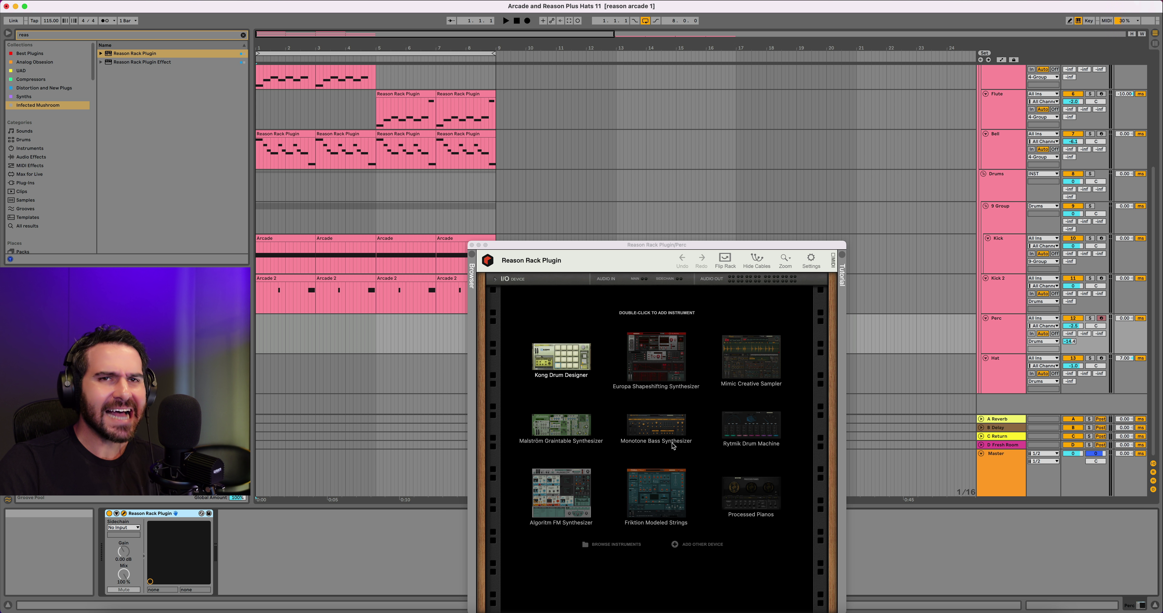
double_click(565, 360)
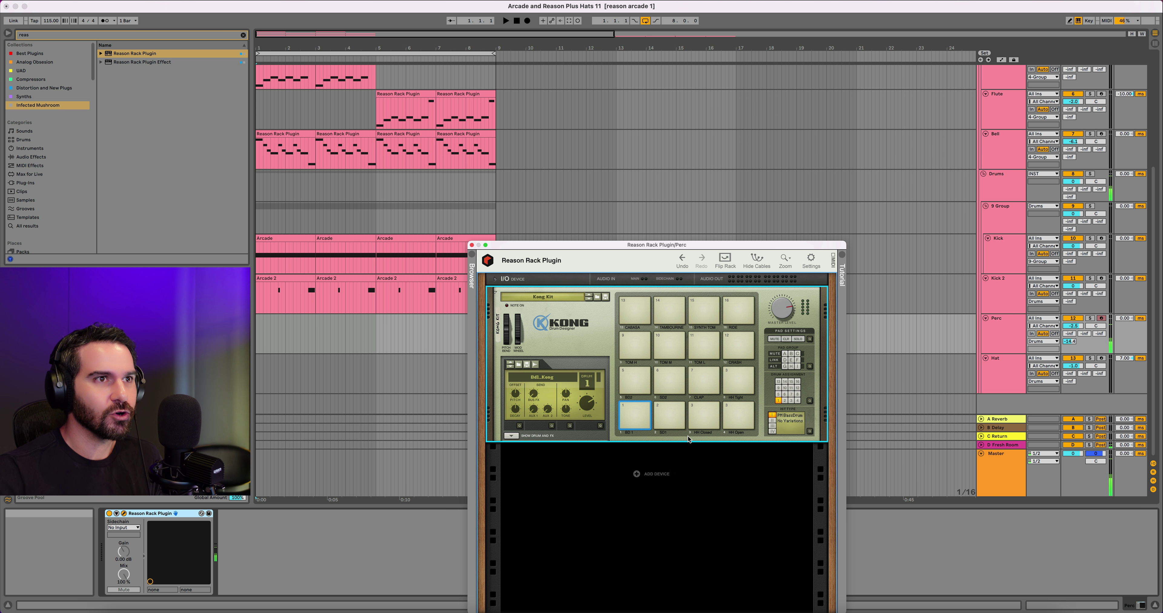
Load the "Doom.kong" patch from the Hip Hop Kits folder of Kong Kits into Kong.
click(594, 298)
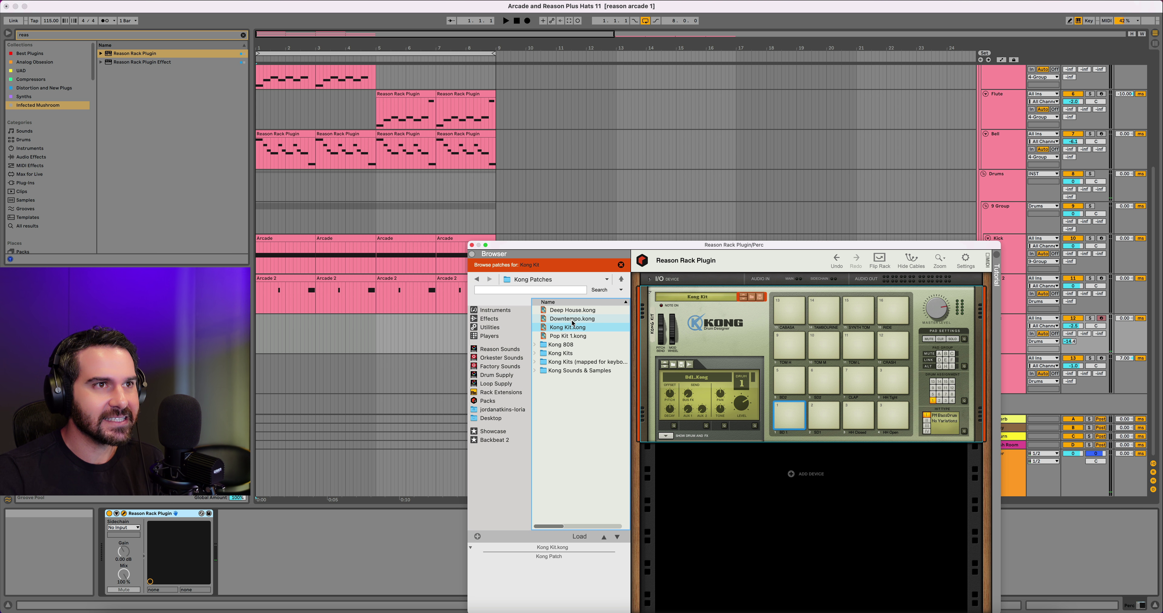
double_click(574, 353)
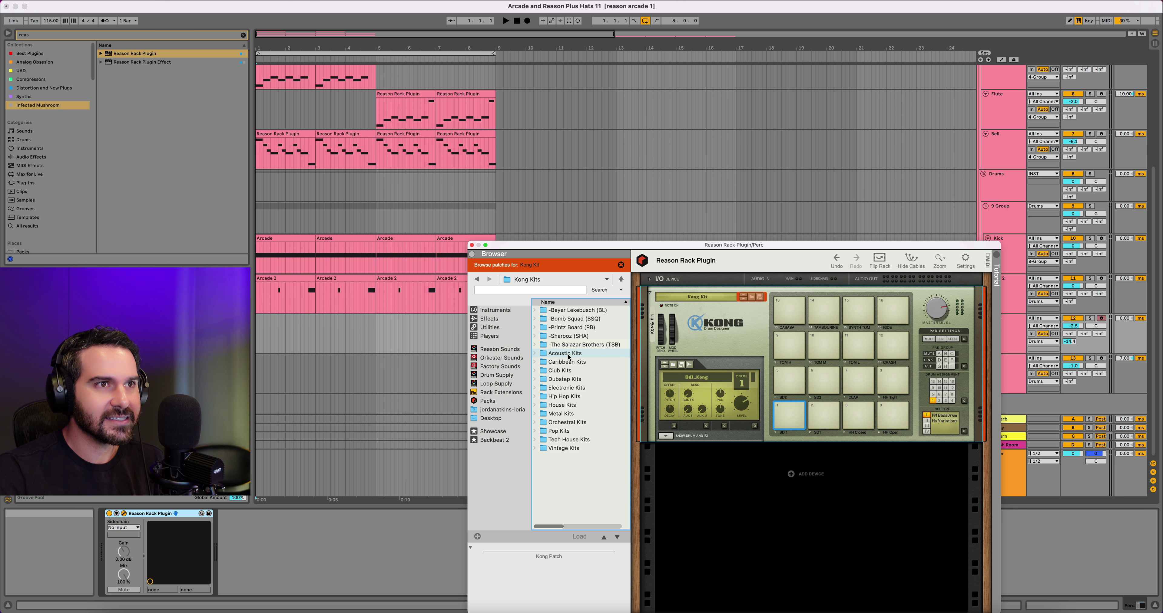
double_click(579, 398)
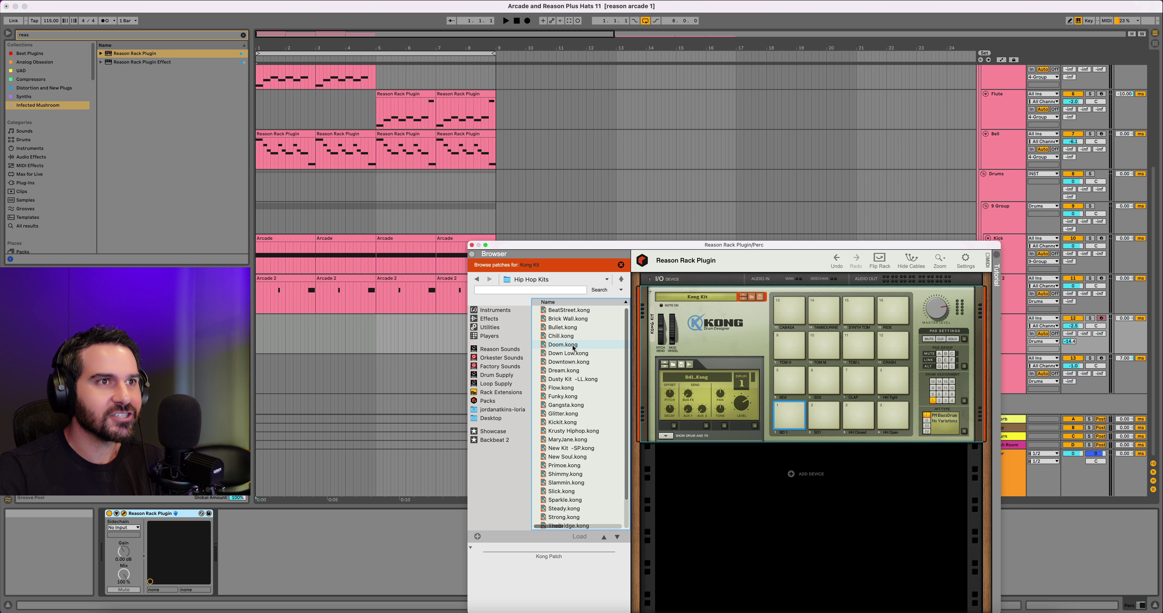
click(571, 345)
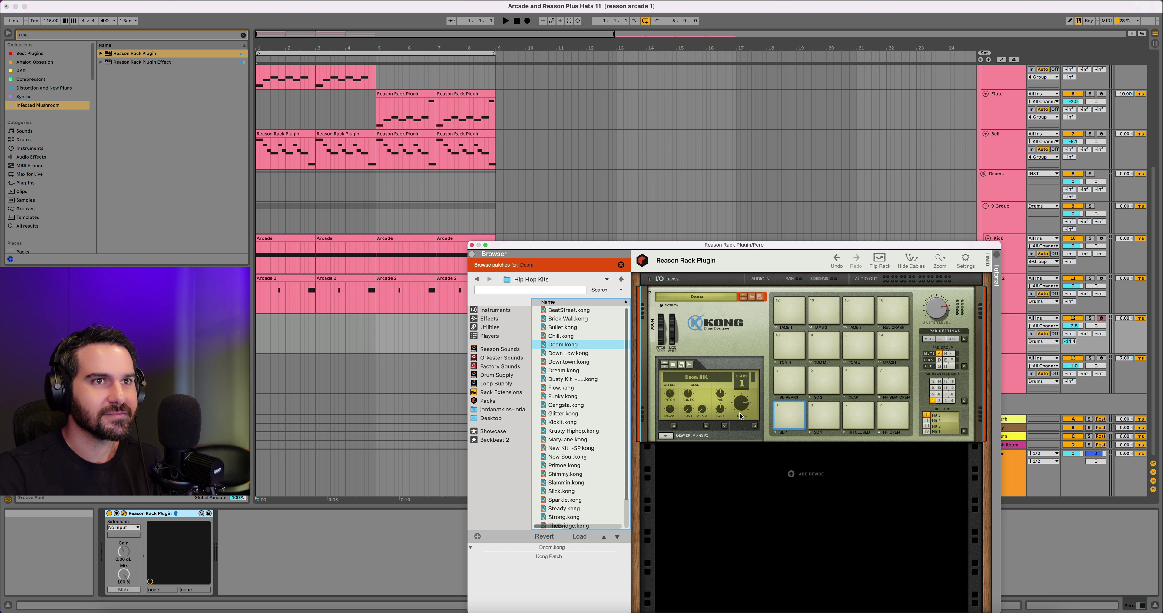
Try out the Doom kit's sounds and record a percussion part on the Perc track from bar 1.
key(a)
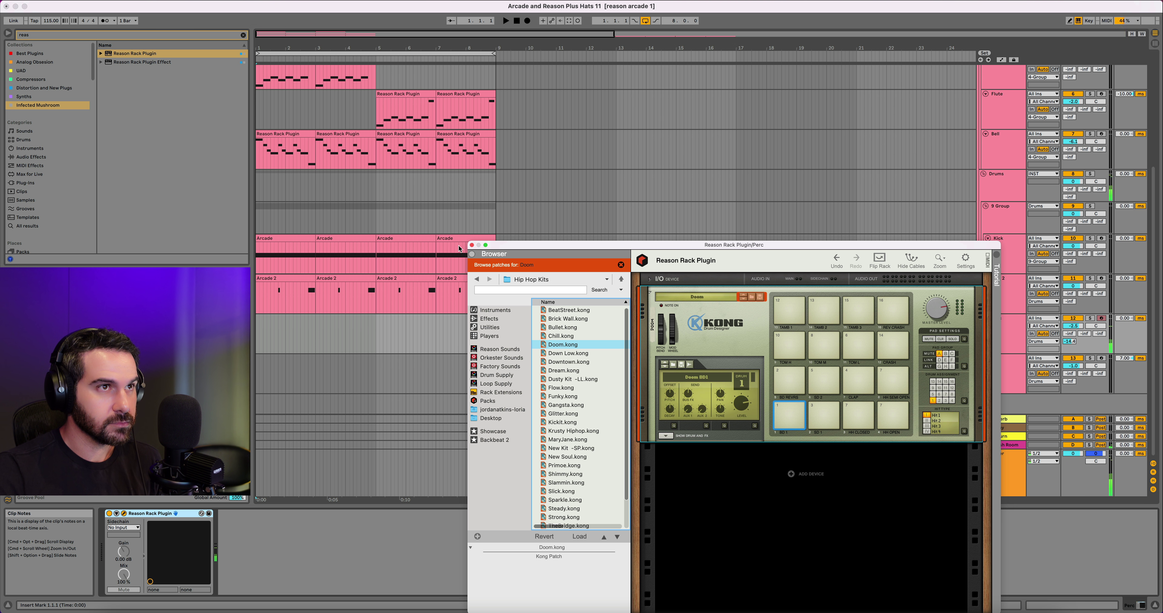
click(472, 245)
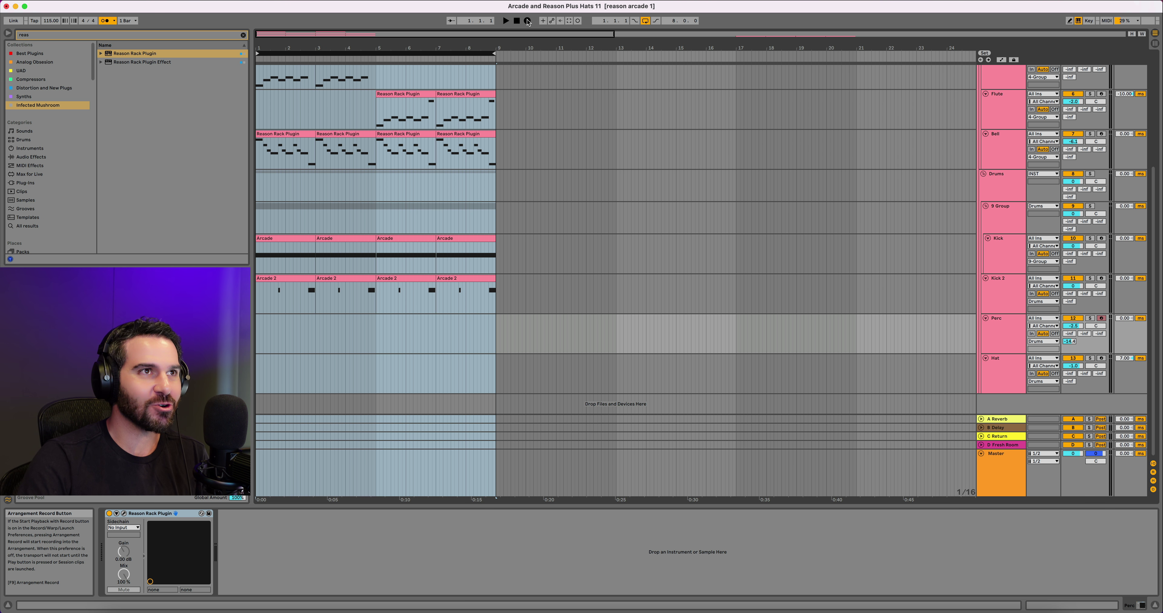
click(527, 21)
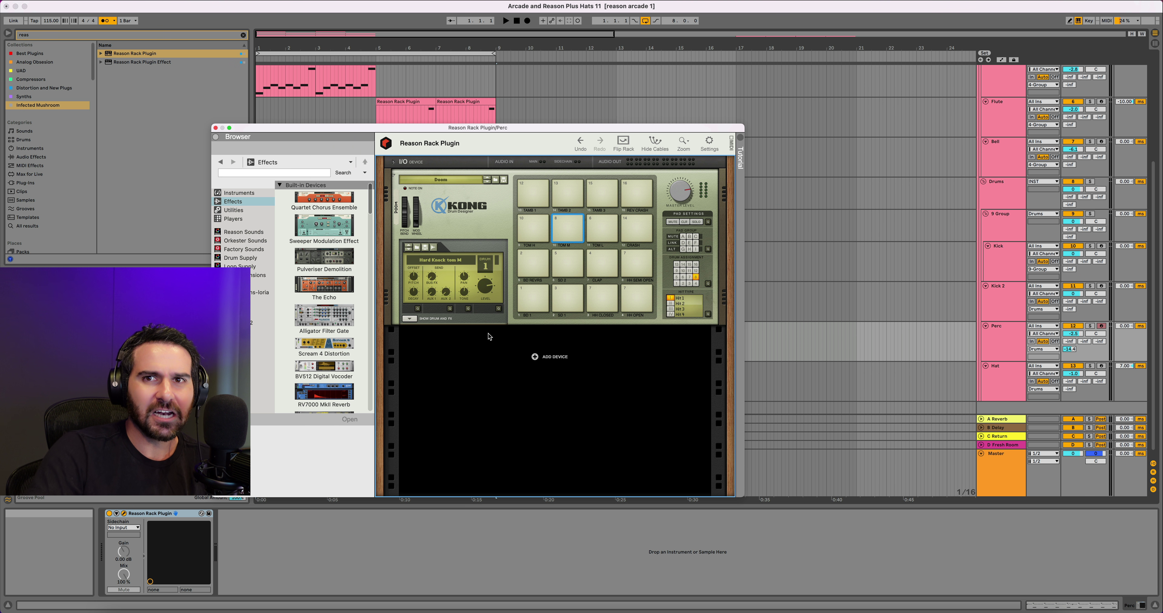
Add the built-in Master Bus Compressor effect after Kong in the Perc track's rack.
right_click(517, 325)
mouse_move(549, 375)
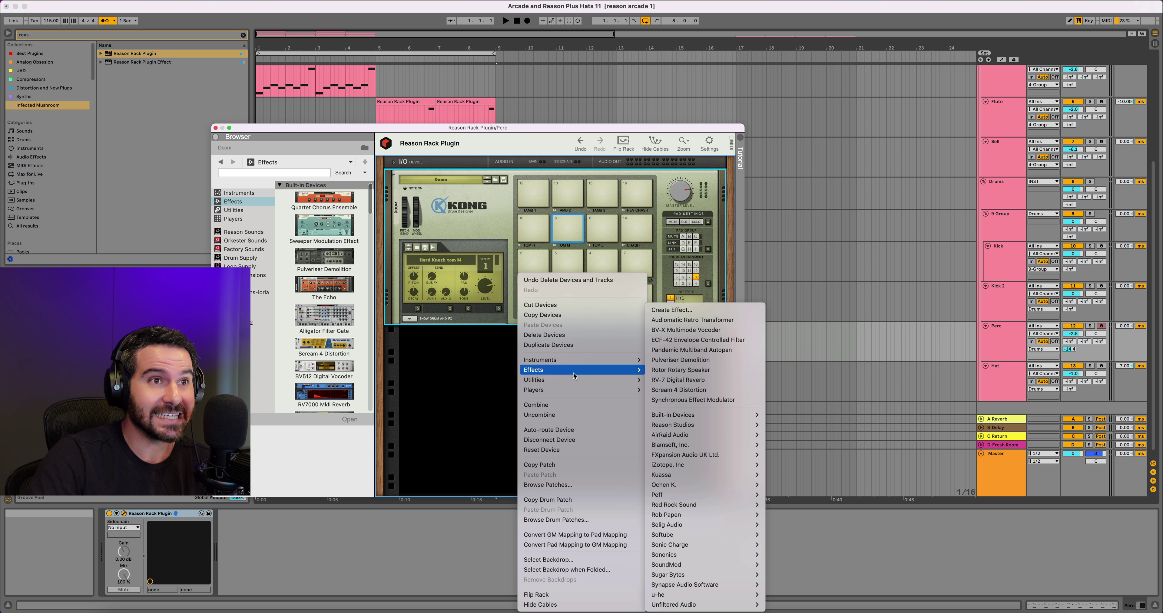
mouse_move(686, 417)
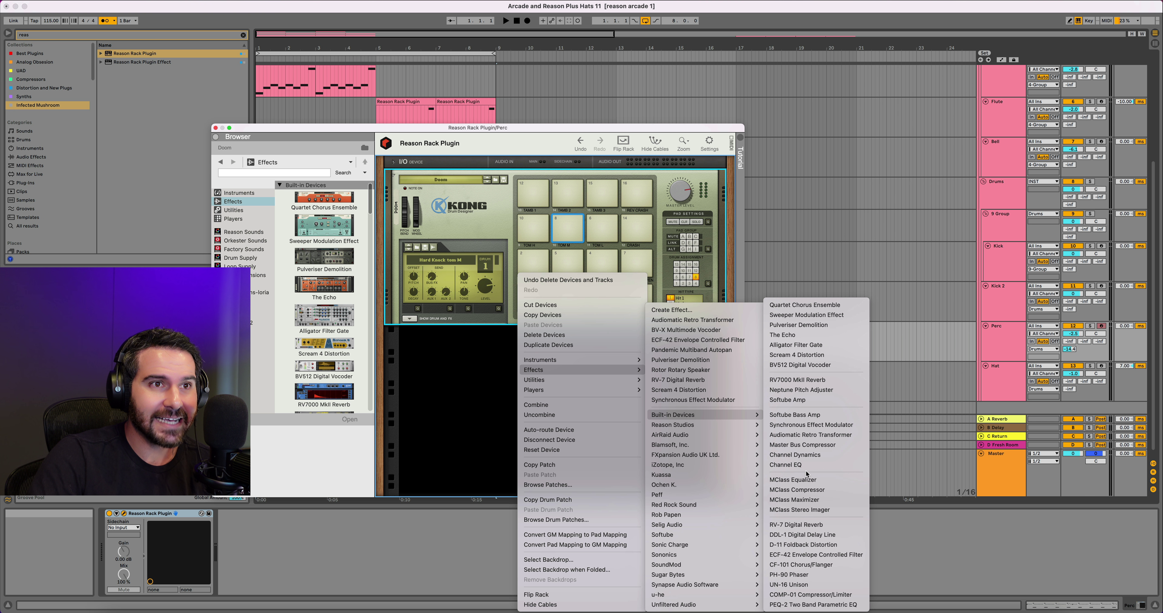
click(804, 448)
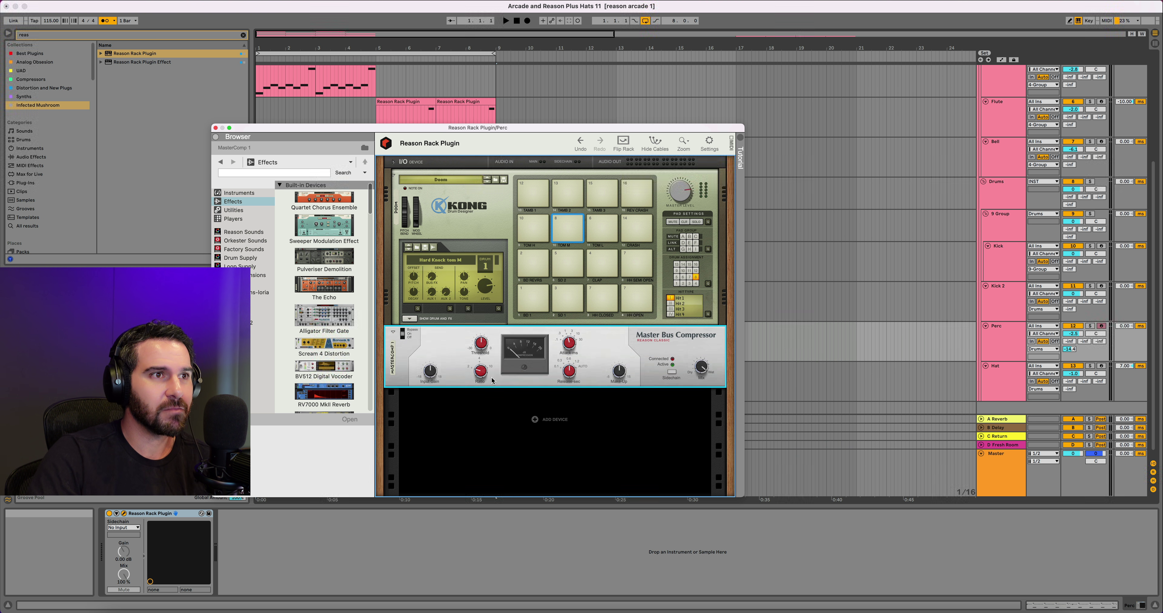
Adjust the Master Bus Compressor's threshold, make-up gain and dry/wet mix while the arrangement plays.
key(space)
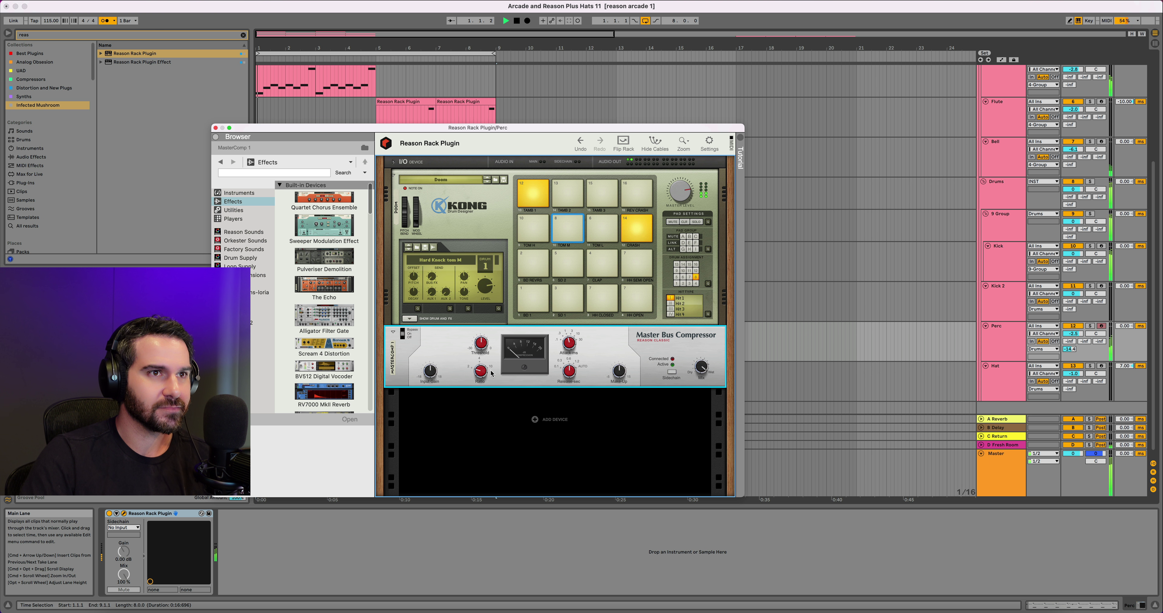
click(477, 354)
drag(477, 354, 475, 356)
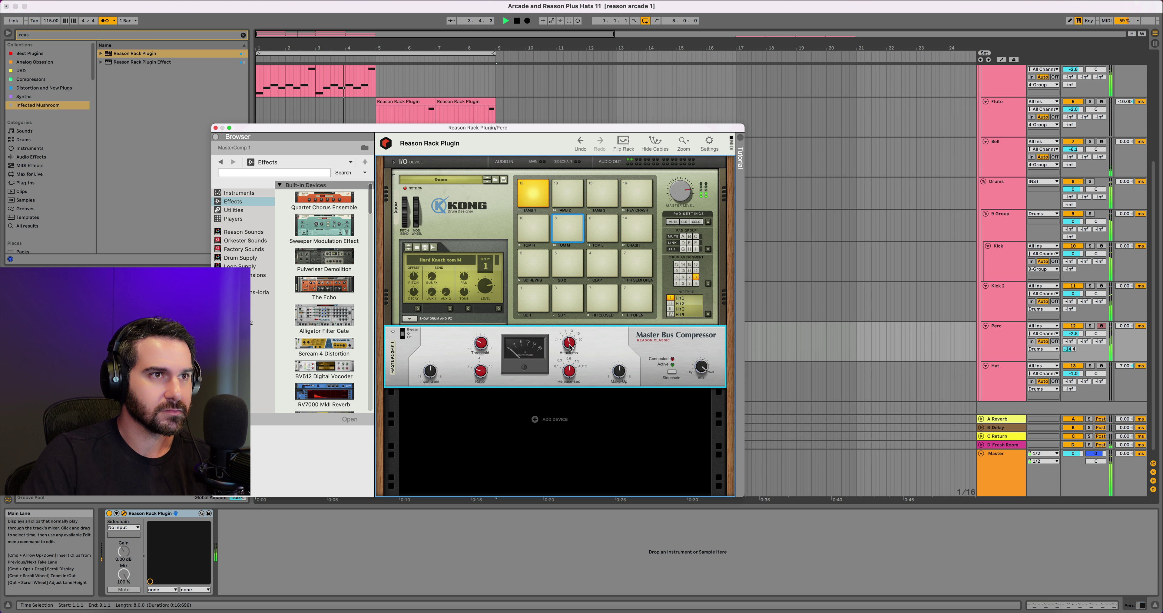
mouse_move(618, 372)
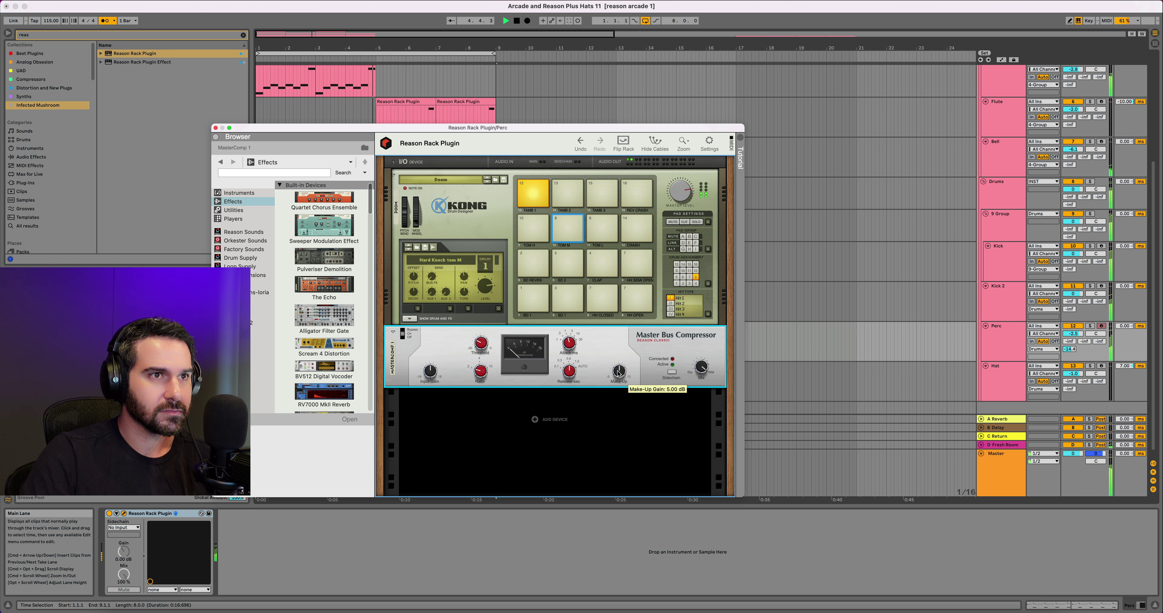
drag(618, 373, 619, 371)
mouse_move(701, 378)
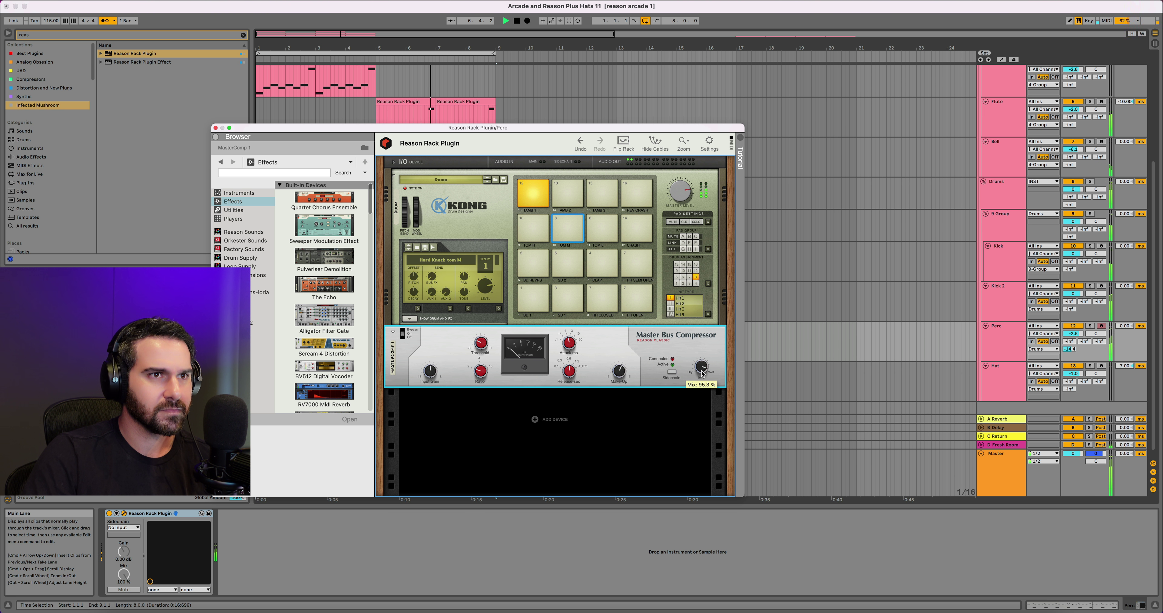
drag(701, 378, 705, 380)
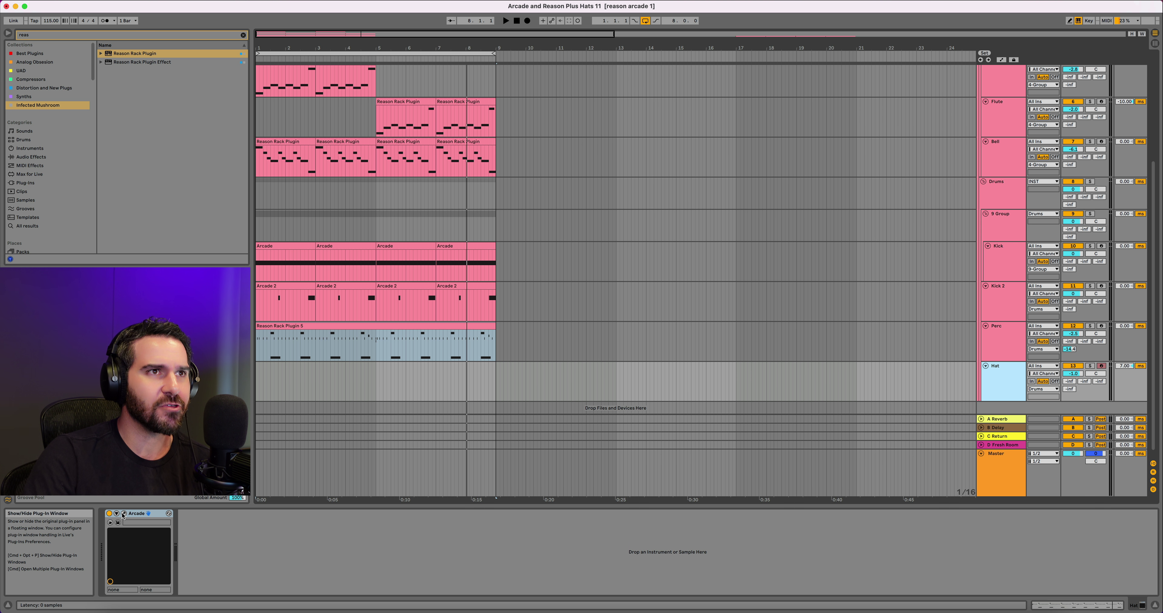
Review Arcade's "Night Rain" kit on the Hat track and record a hi-hat part from bar 1.
click(123, 514)
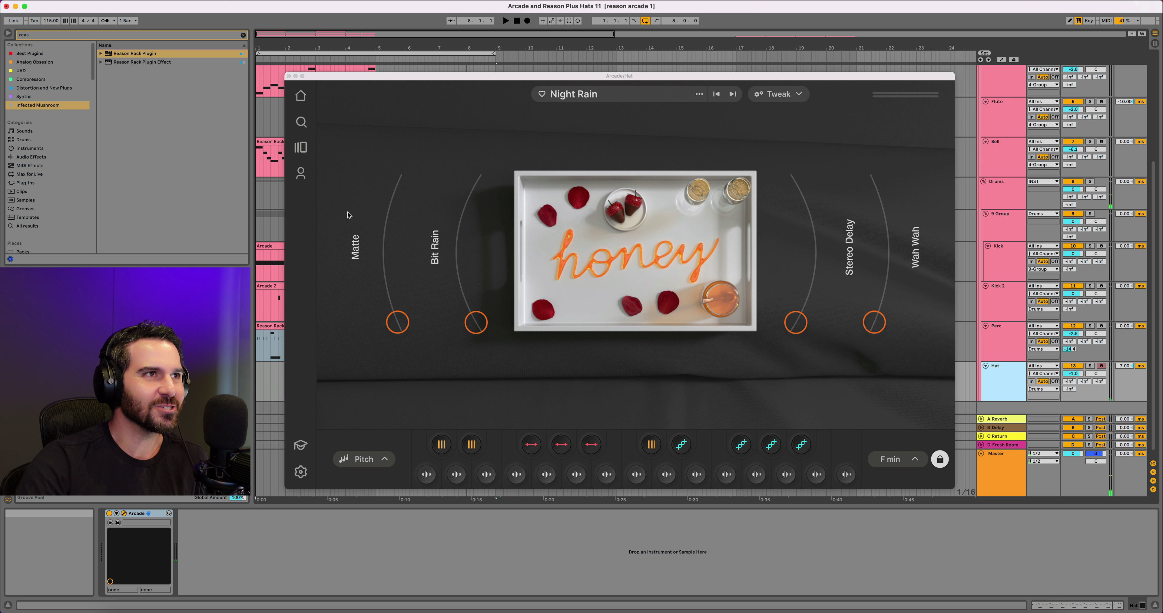
click(289, 77)
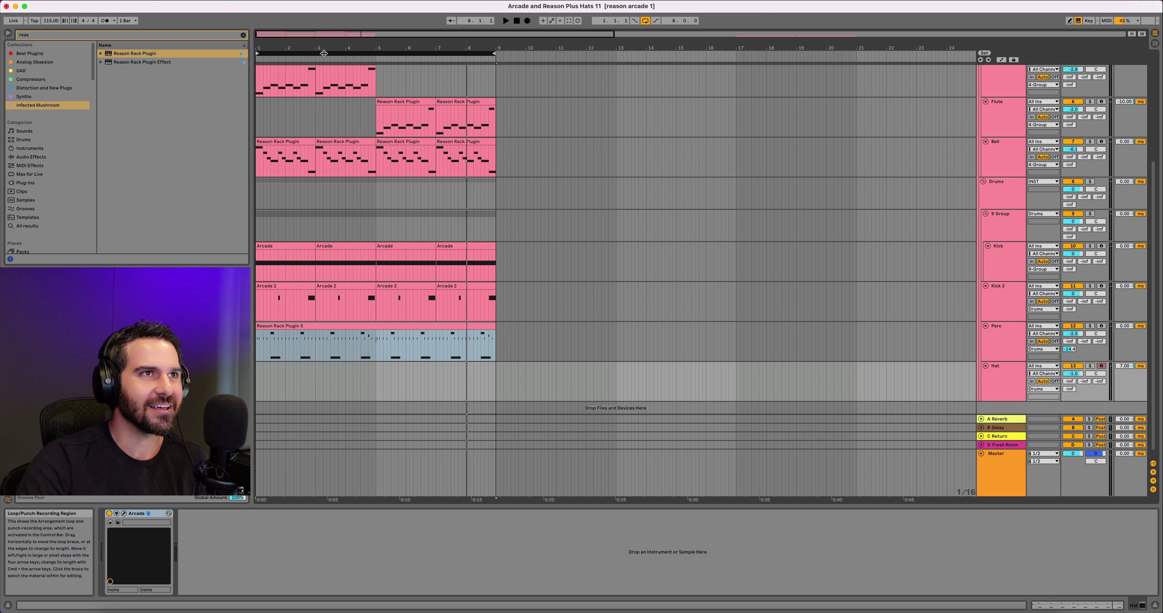
click(527, 21)
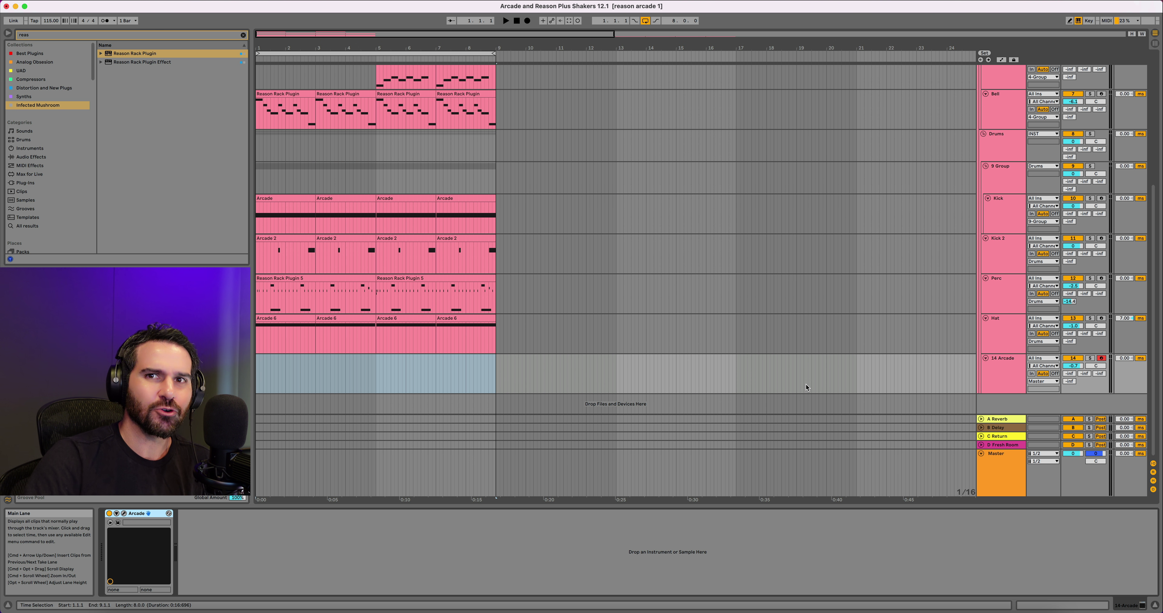
Record a shaker part on the 14 Arcade track with Arcade's "My Light" kit.
click(124, 514)
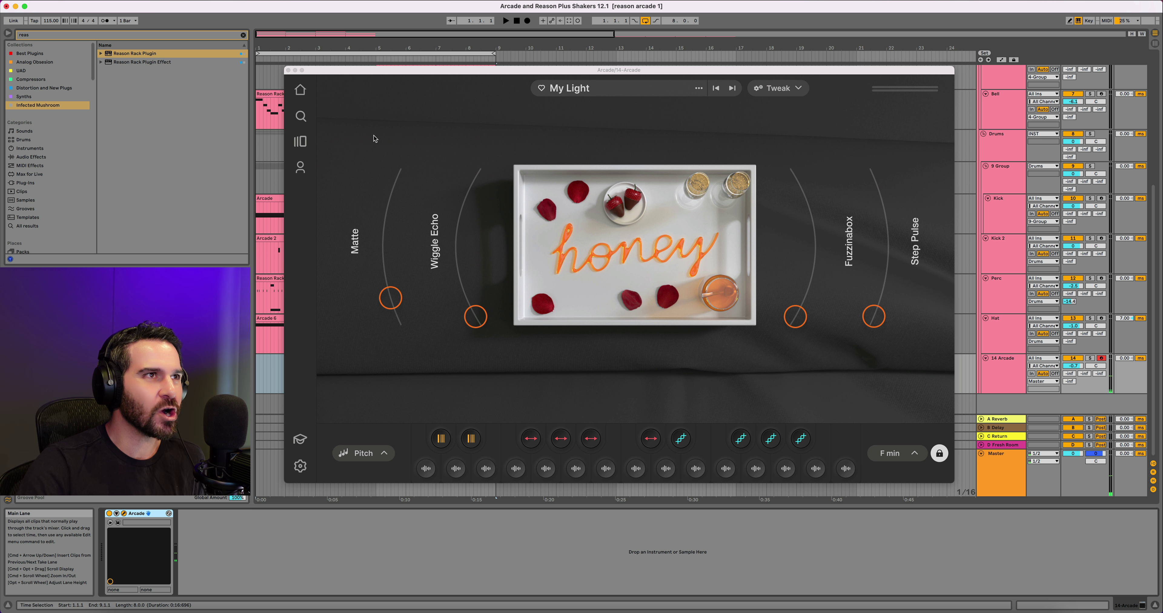
click(288, 71)
key(F9)
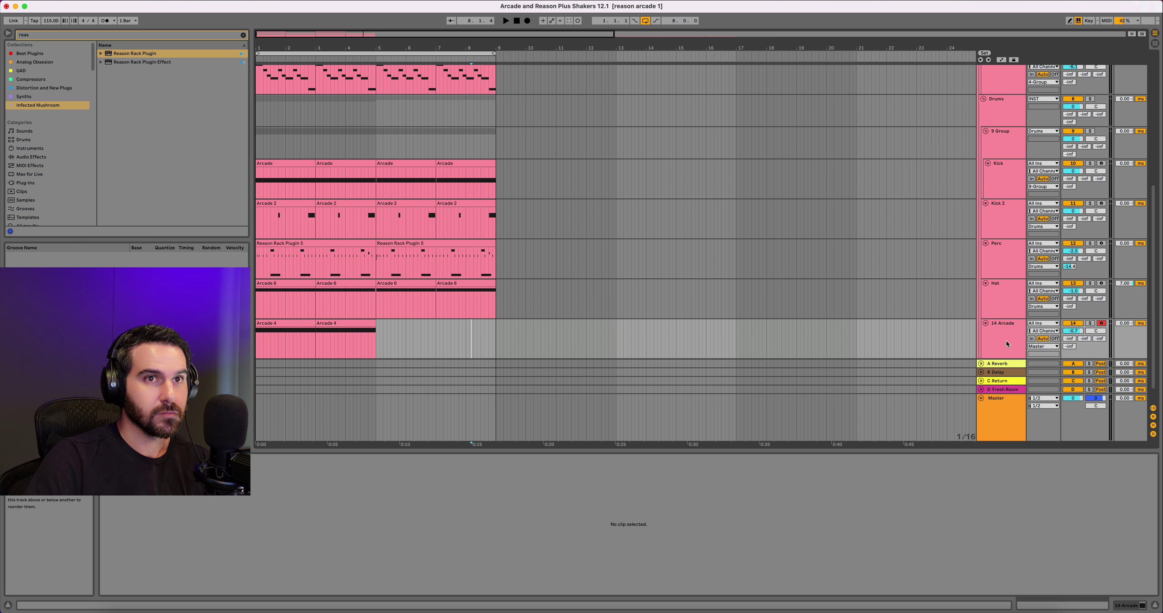
Insert a new audio track below the 14 Arcade track and set its input to Resampling.
click(1006, 344)
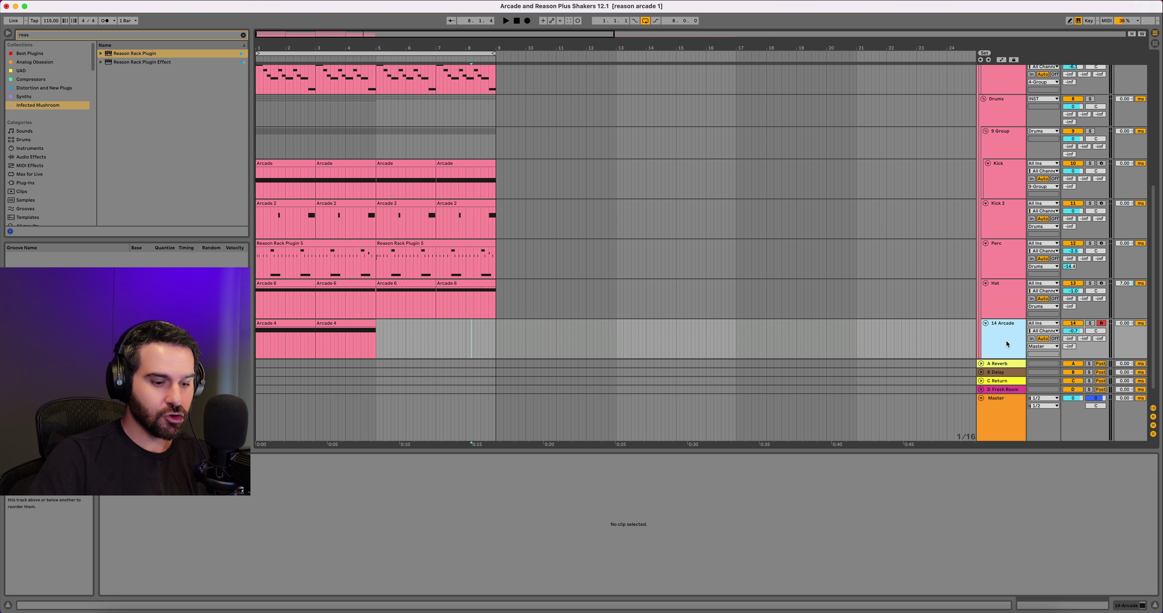
key(super+t)
click(1043, 331)
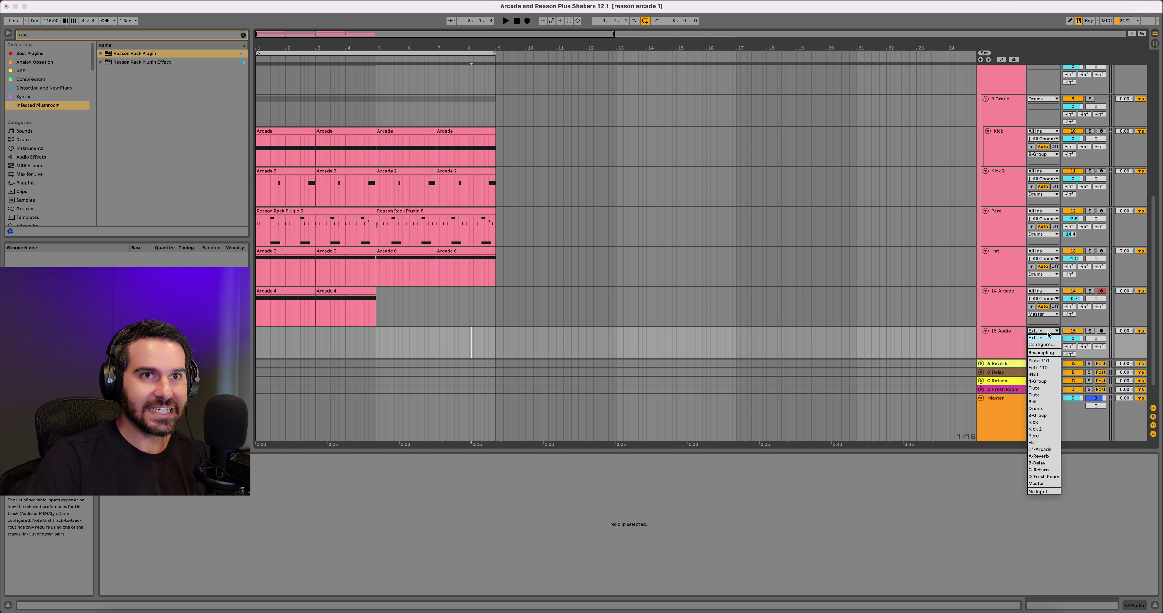
click(1041, 353)
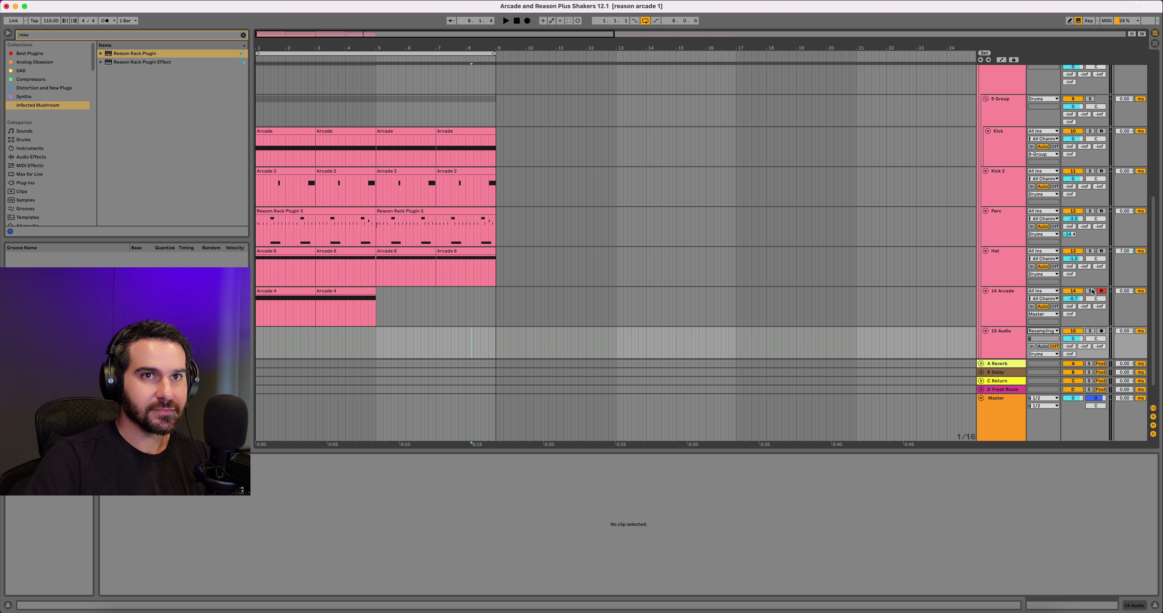
Arm the new audio track, solo the 14 Arcade track and record its shaker loop as audio.
click(1102, 332)
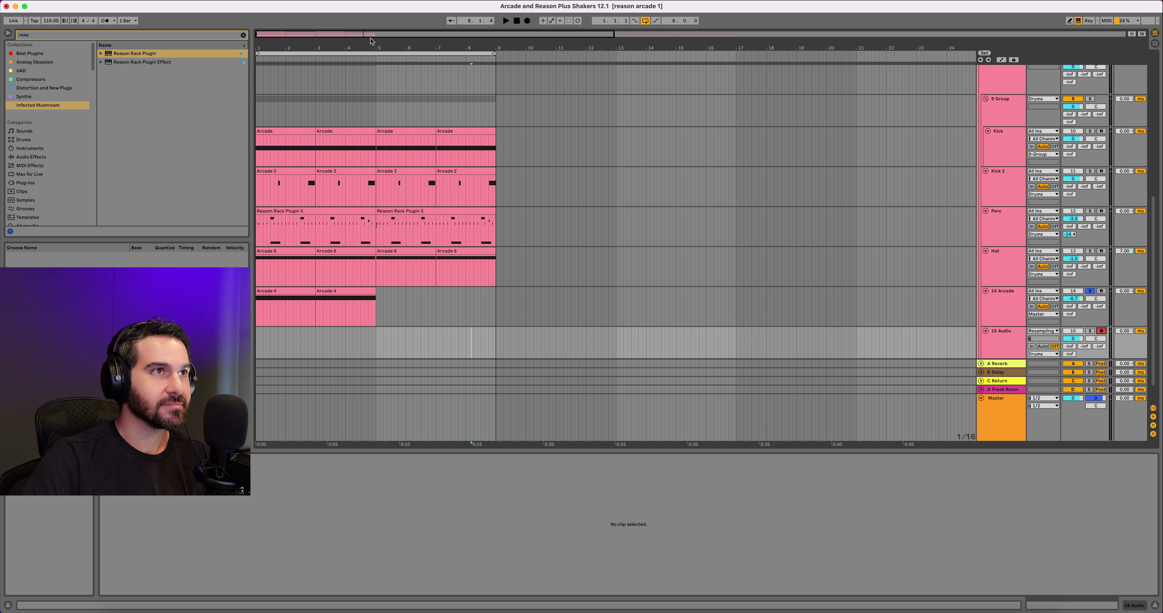
click(488, 53)
click(527, 21)
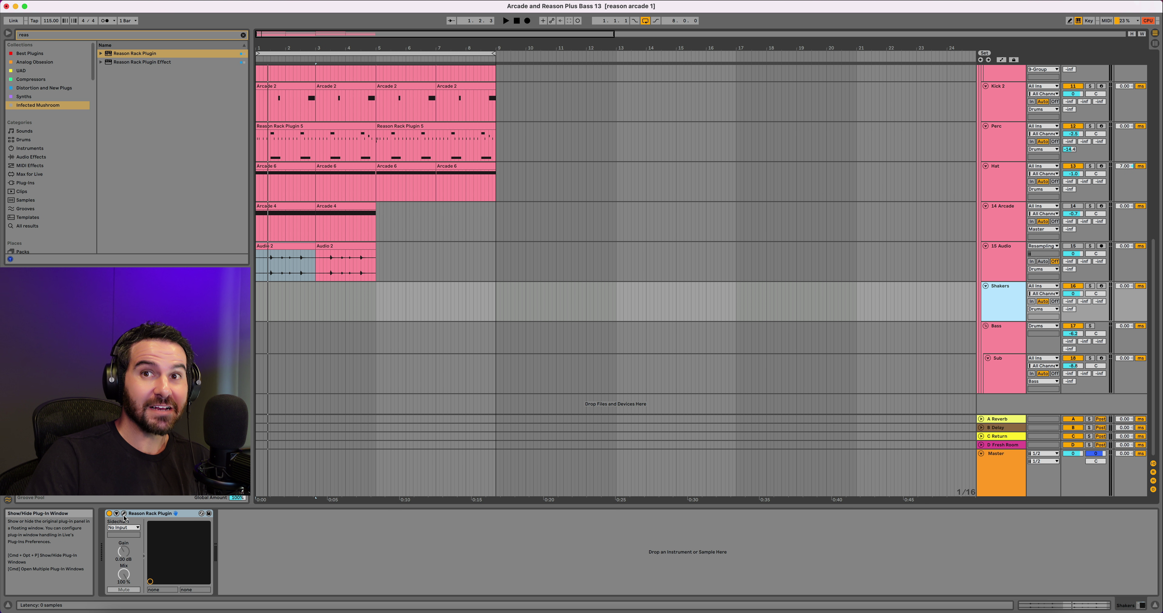
Open Mimic in the Shakers track's rack and load the first resampled shaker audio clip into its first slot.
click(124, 514)
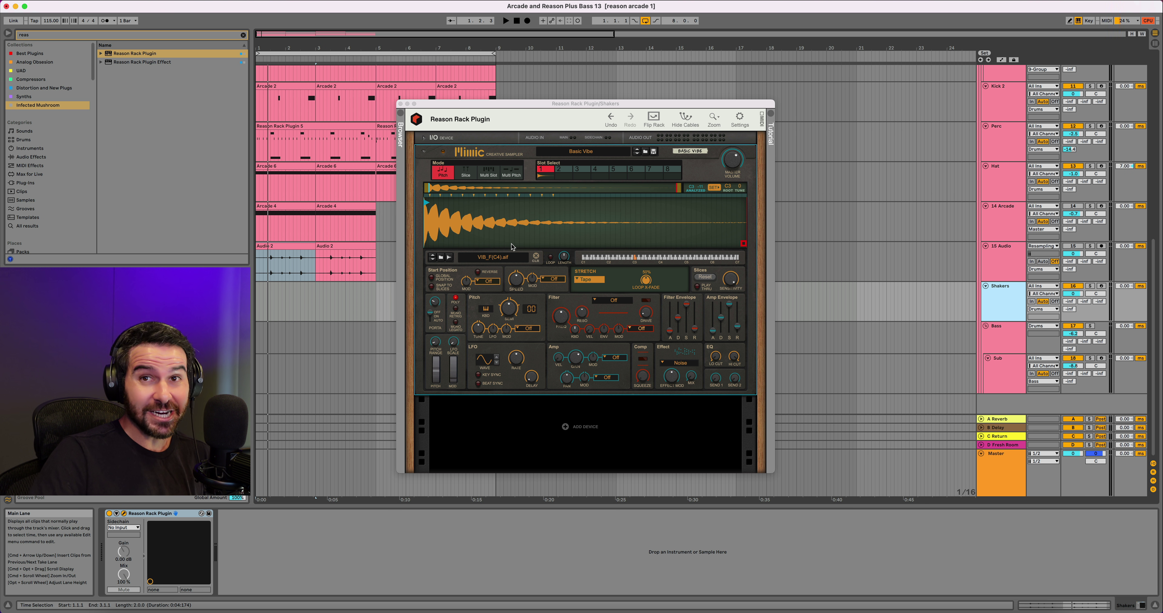
drag(285, 246, 600, 222)
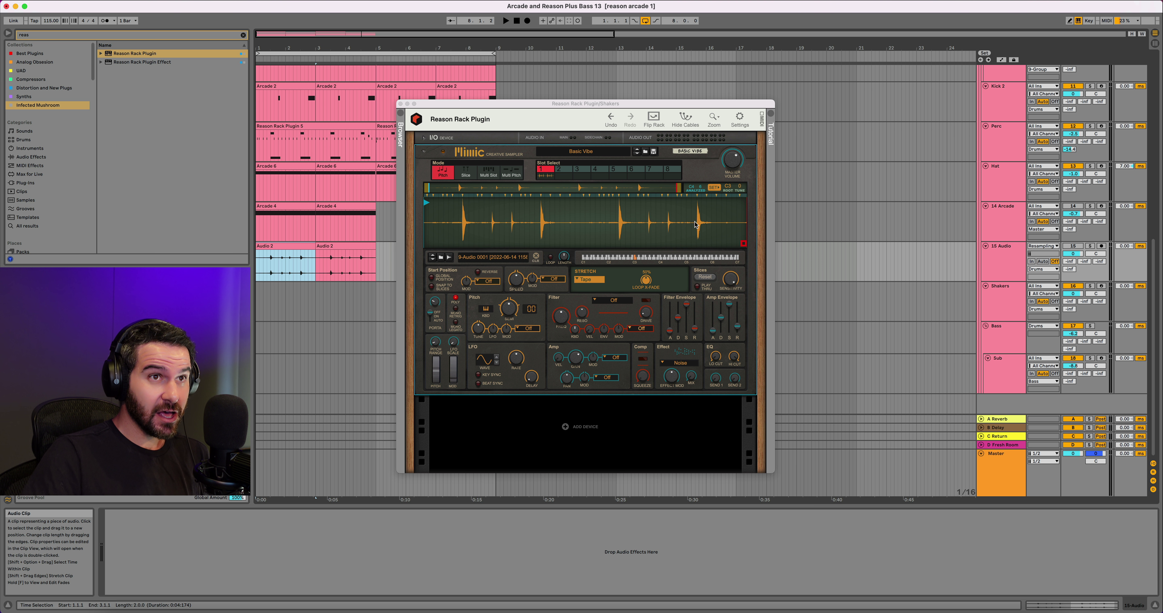
Switch Mimic to Slice mode and record a shaker part on the Shakers track.
click(467, 174)
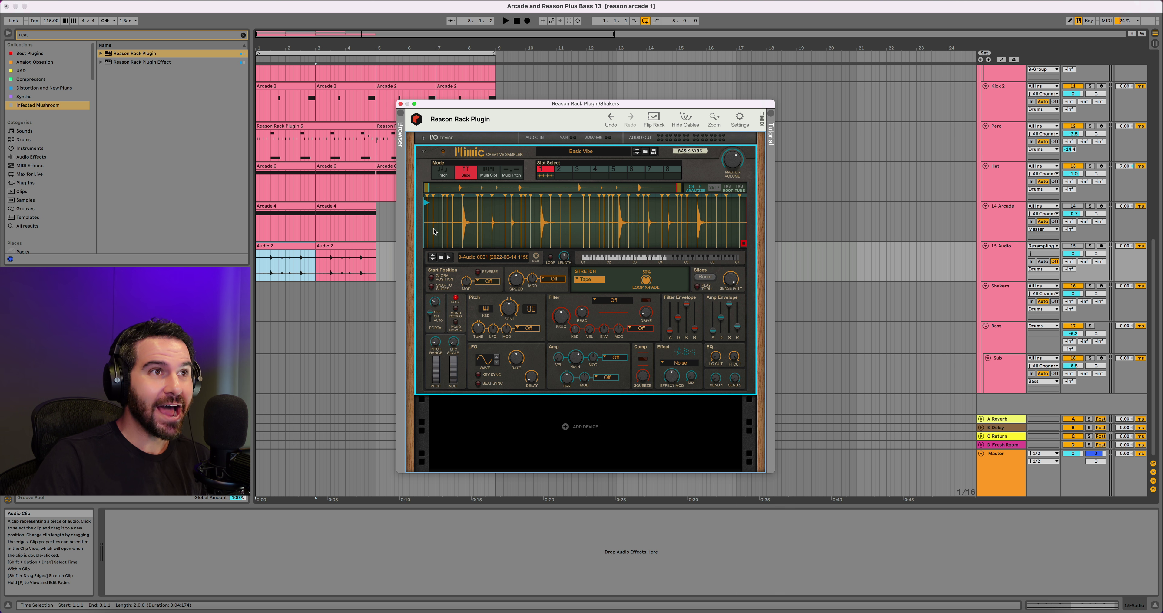
click(1064, 295)
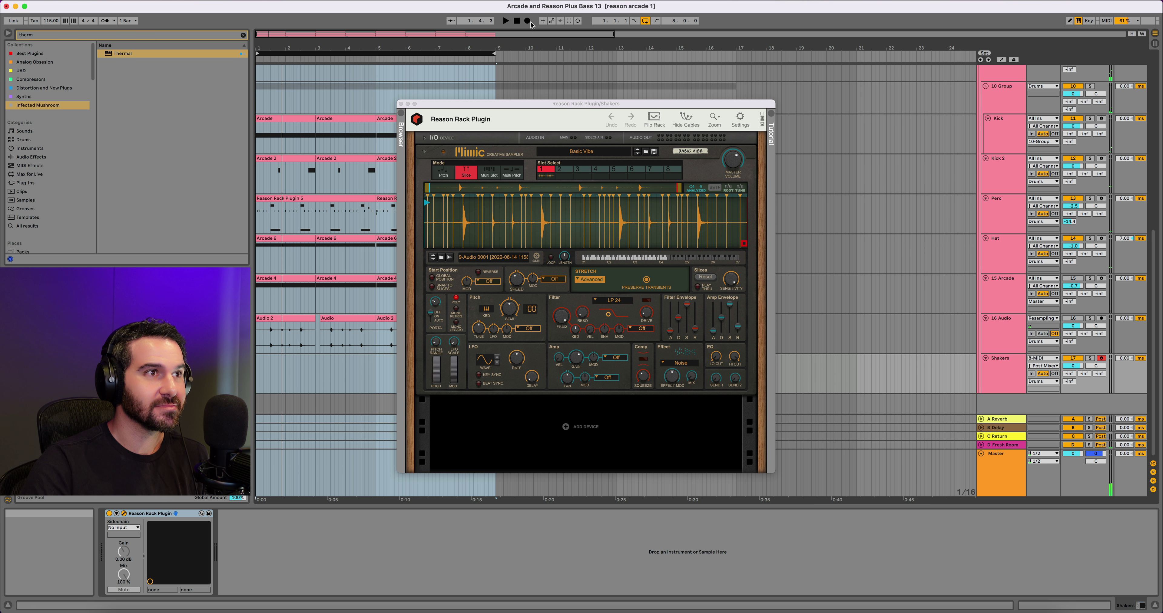
click(527, 20)
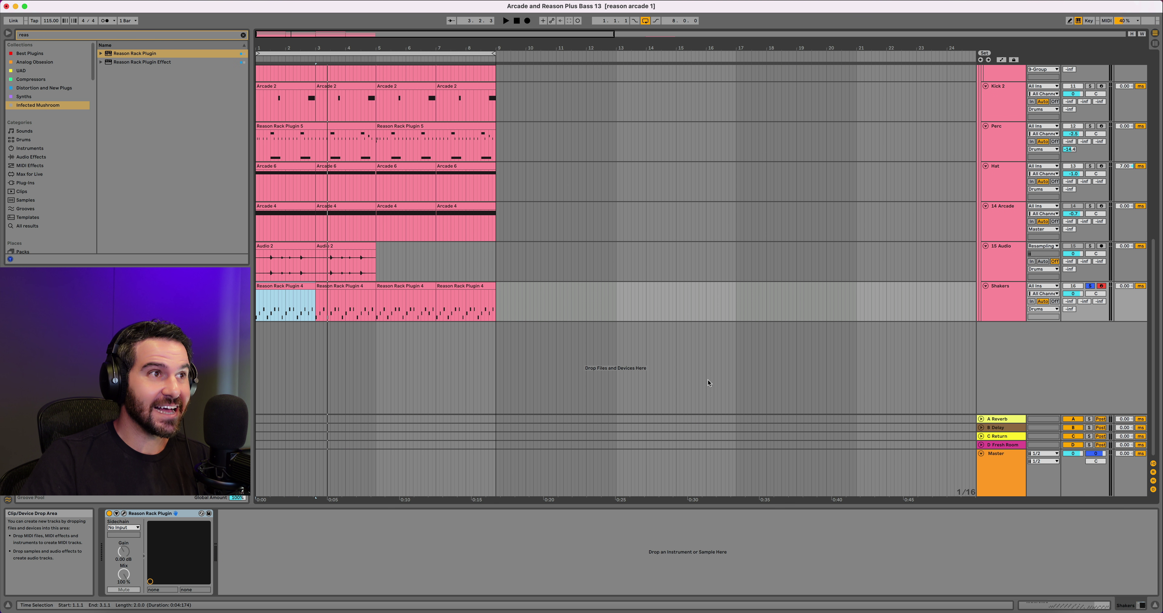
Play back the soloed shaker part and turn off the Shakers track's solo.
key(space)
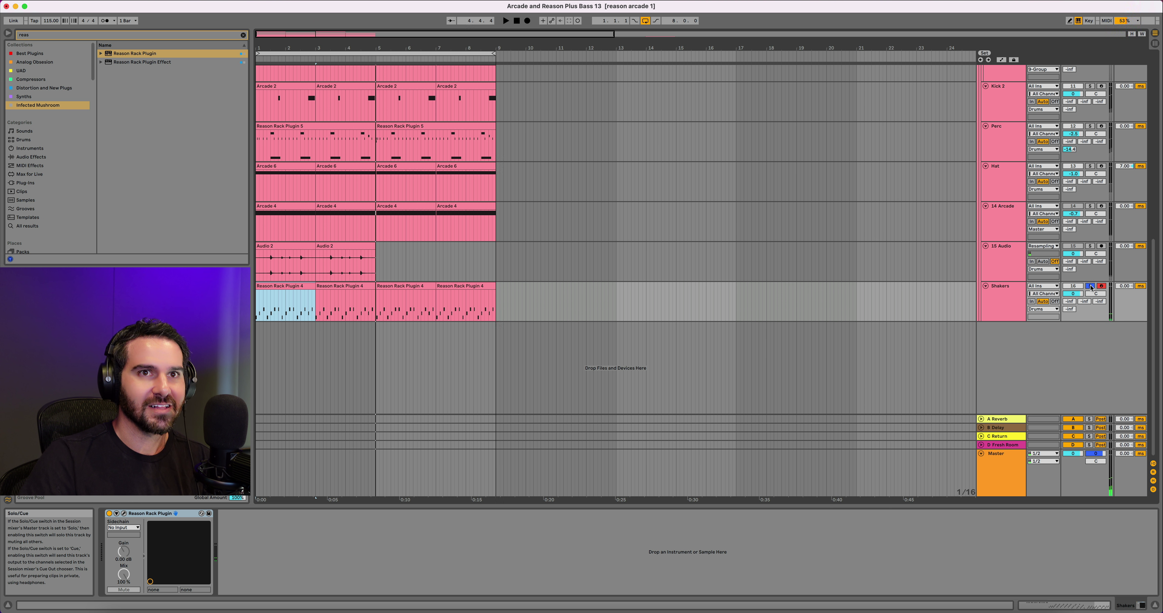
click(1090, 286)
key(space)
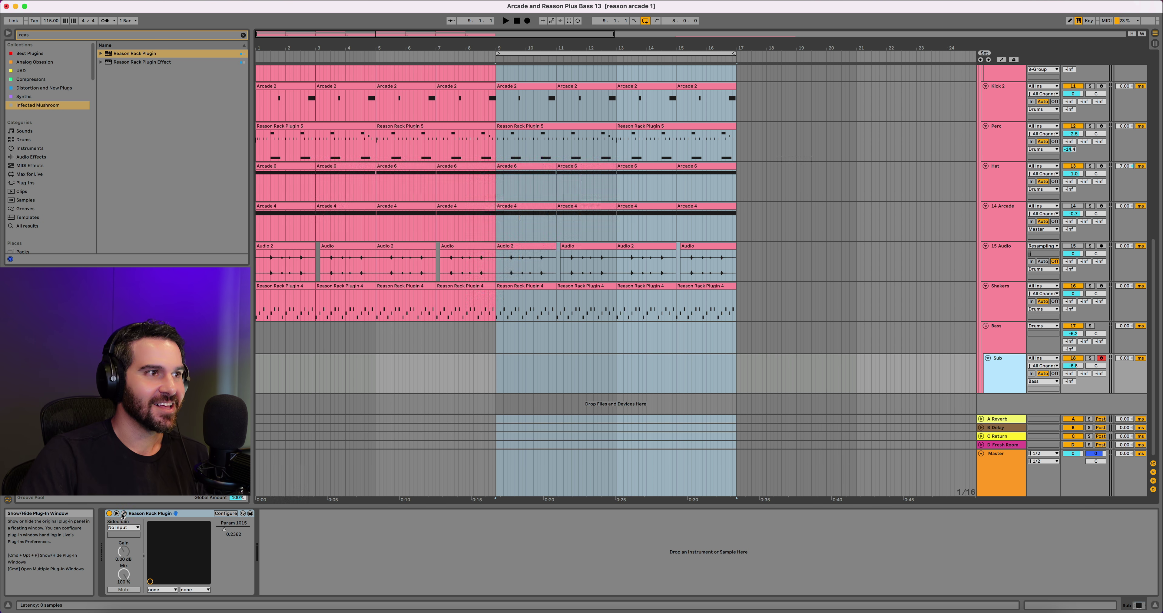
Open the Sub track's Reason Rack and search the Synth Bass patches in Reason Sounds for "reese".
click(123, 514)
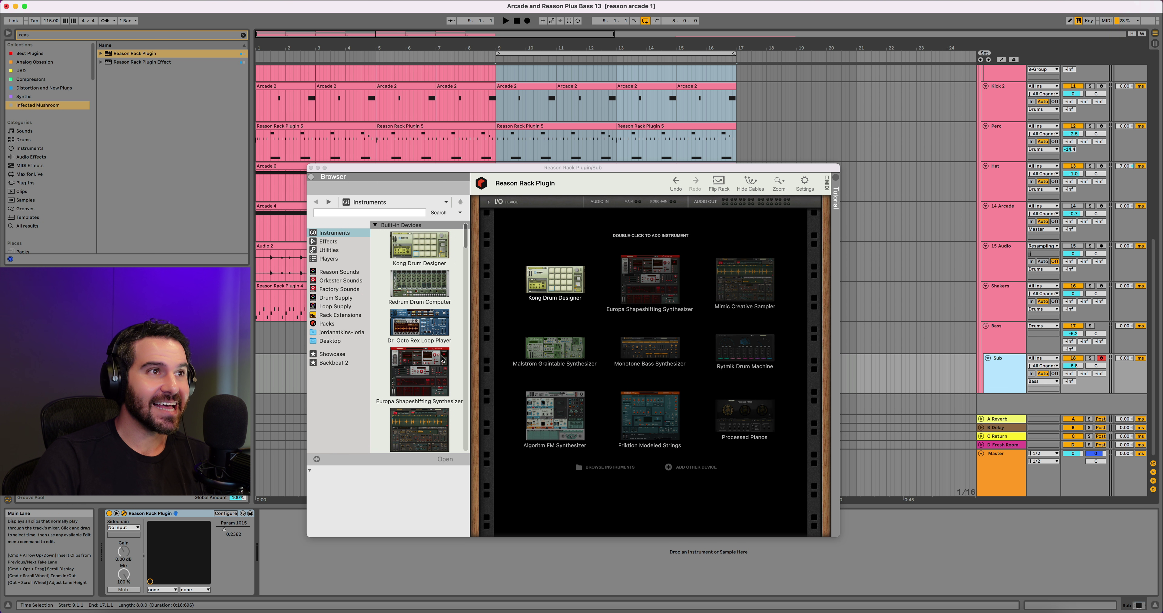
click(339, 272)
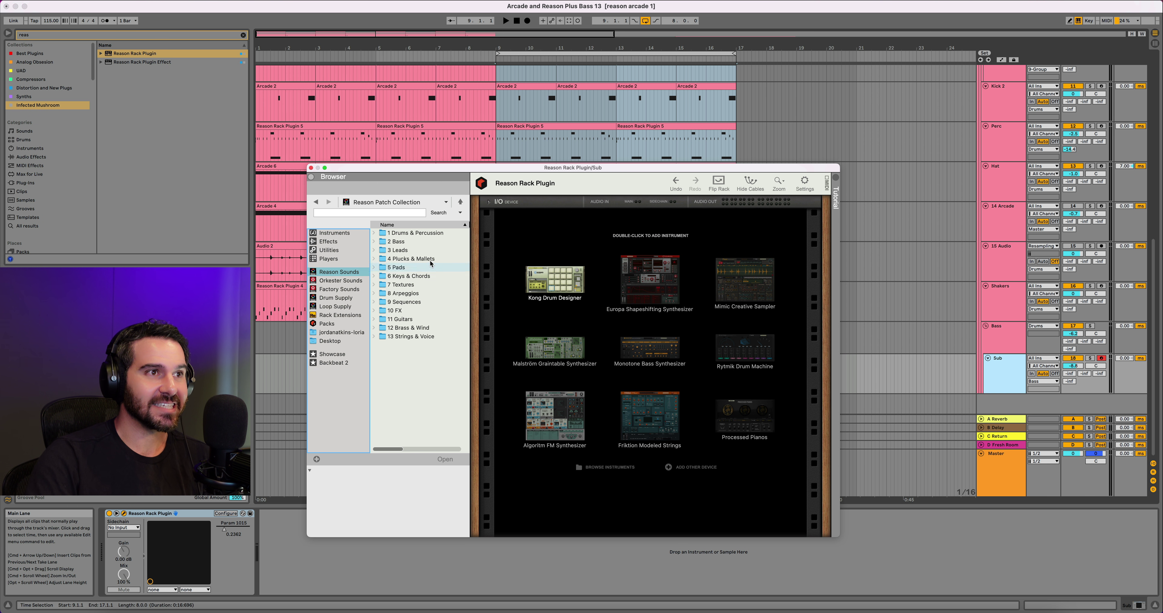
double_click(408, 243)
double_click(410, 252)
click(358, 214)
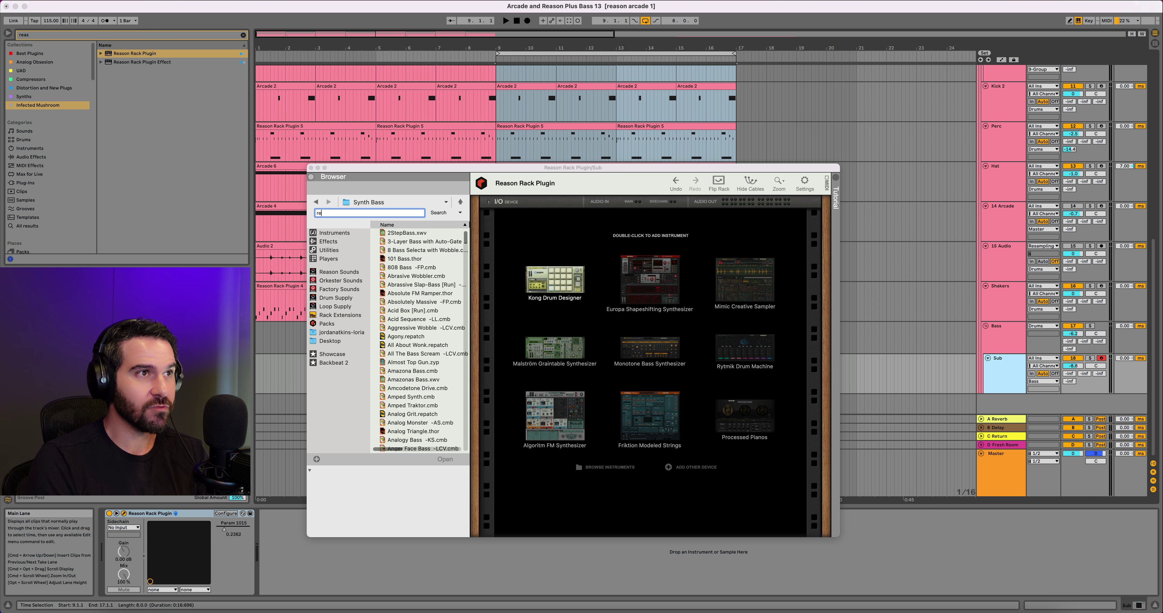
key(Return)
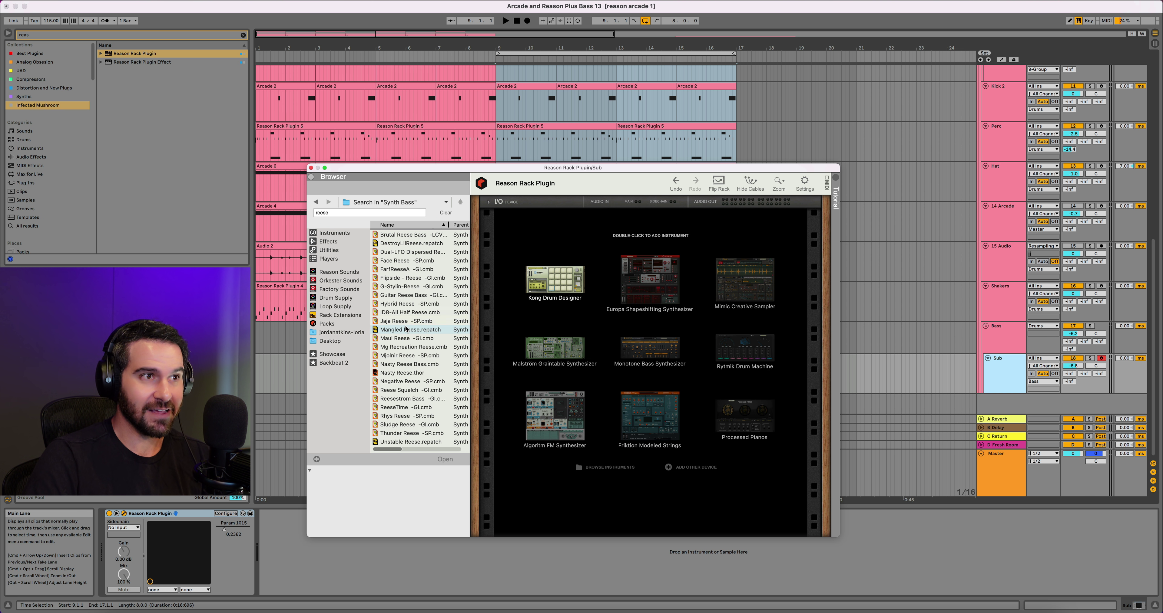
Search the Synth Bass patches for "sub", audition Blip Sub Bass and Dirty South Sub, and load Huge Sub Bass.
click(325, 213)
text(sub)
key(Return)
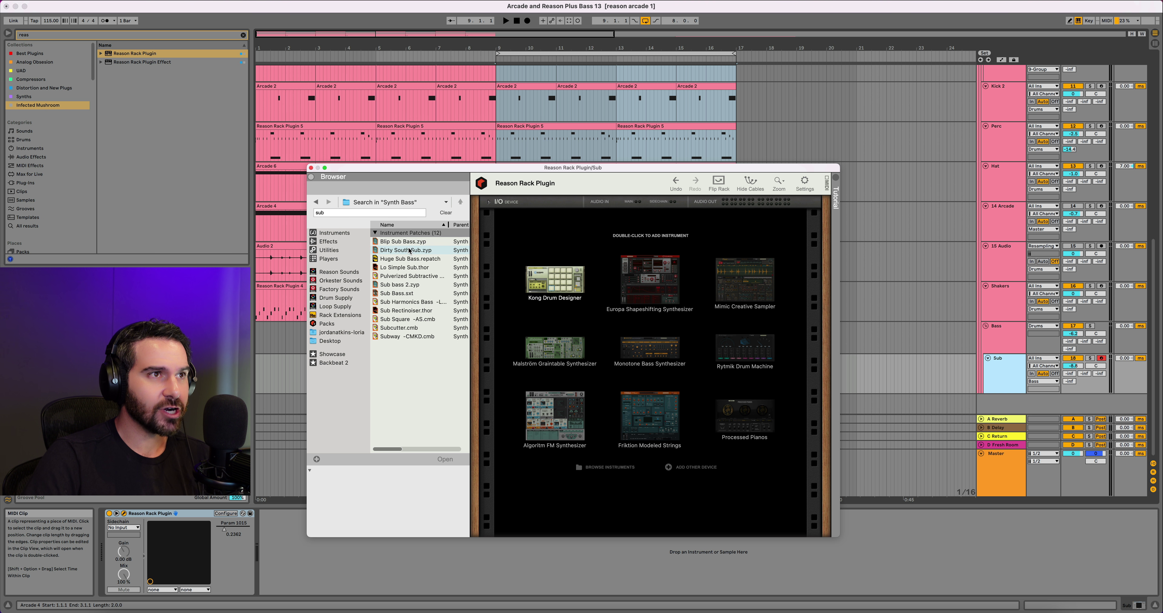
double_click(407, 242)
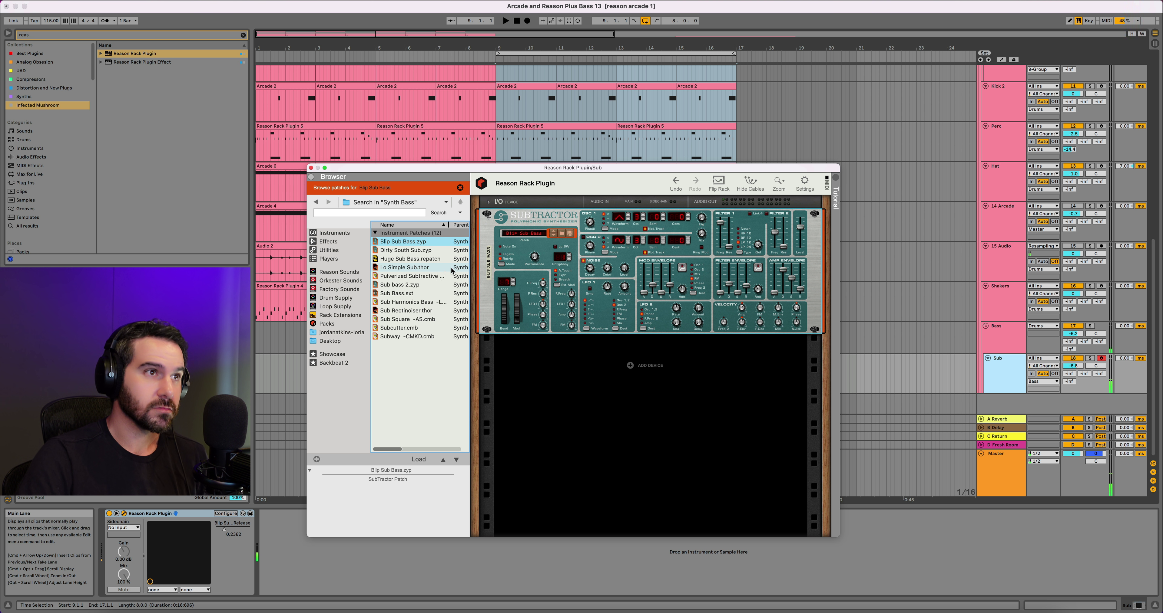
click(405, 251)
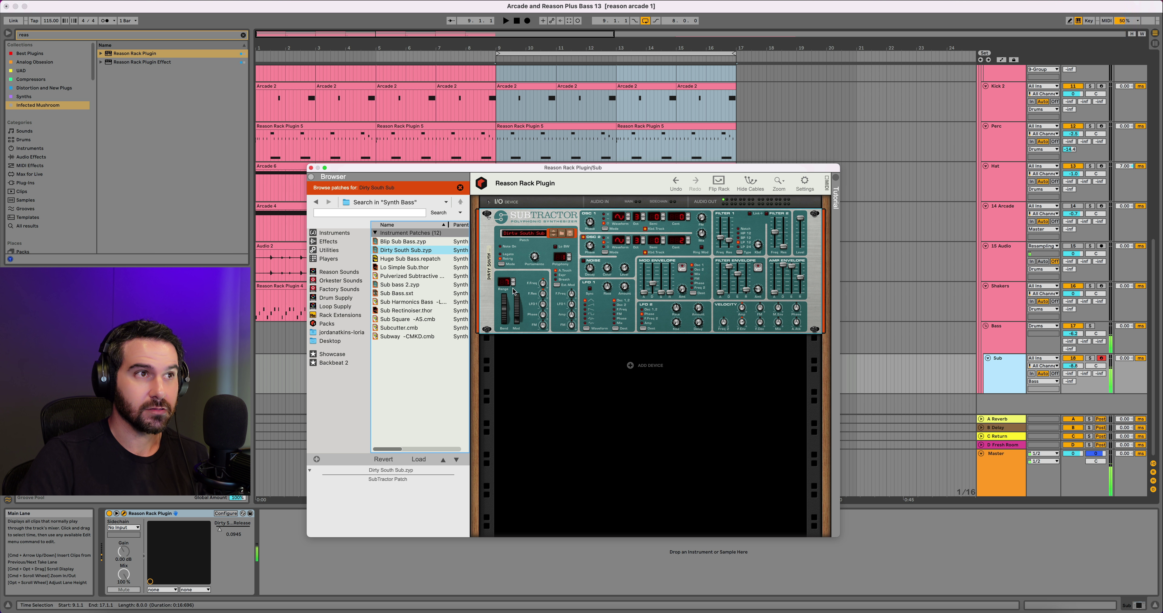
click(415, 260)
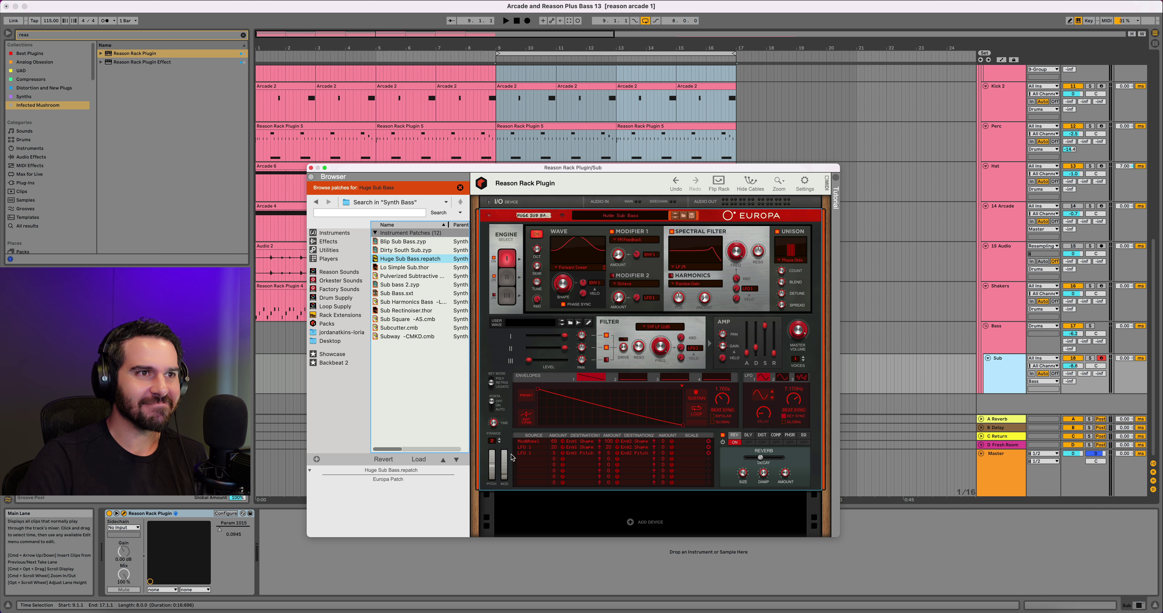
Set the LFO sources in Europa's modulation matrix to Off and close the Sub track's rack window.
click(527, 457)
click(527, 457)
click(527, 456)
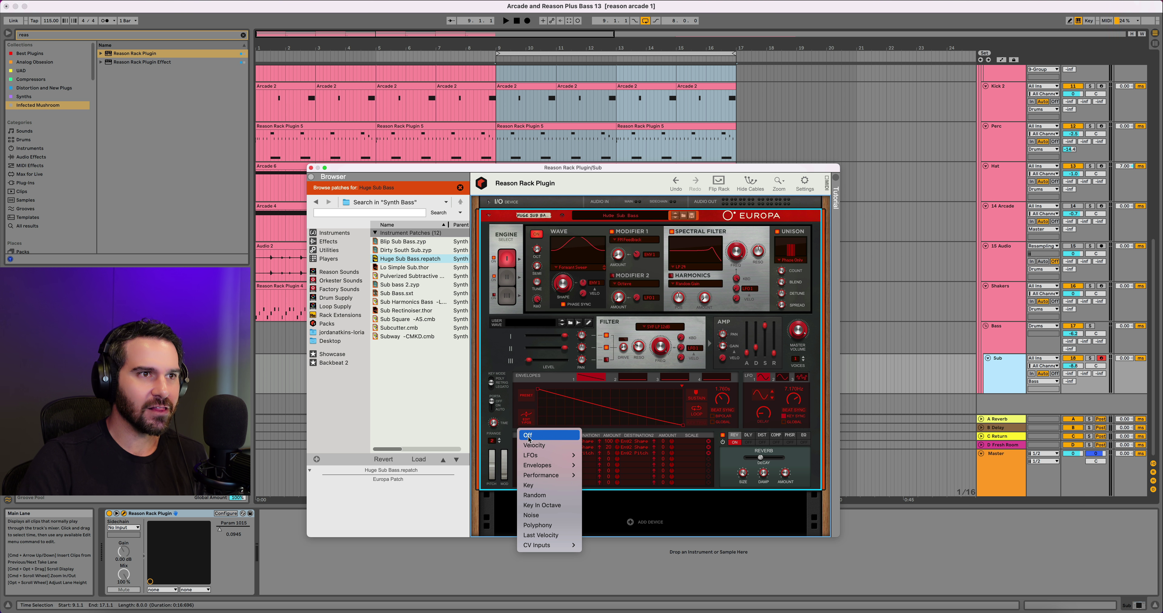
click(527, 456)
key(Return)
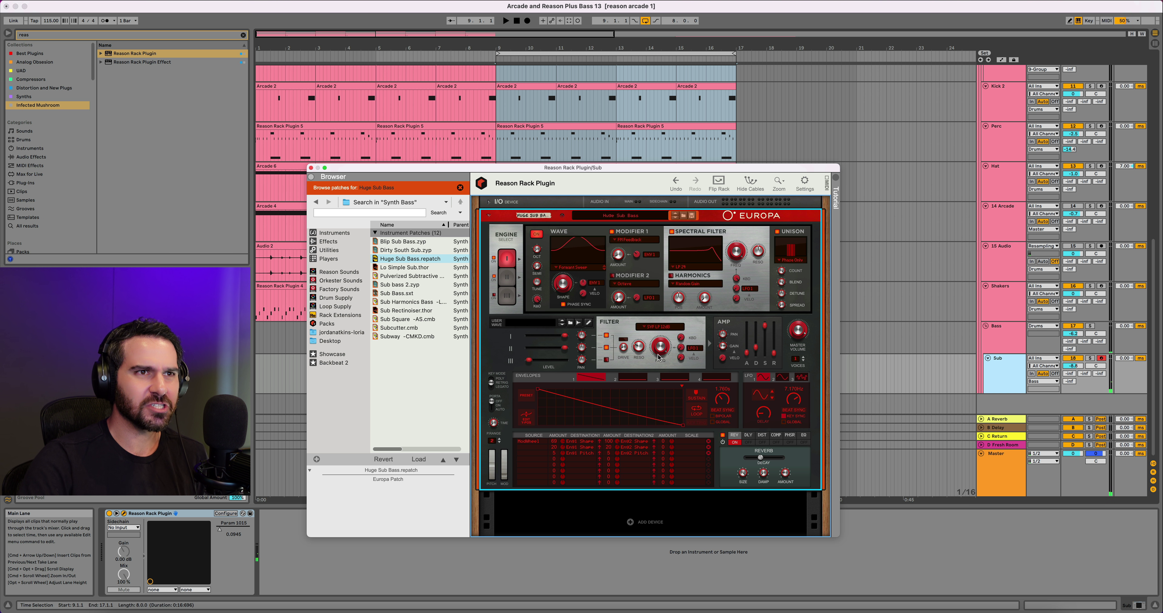
scroll(655, 365, down, 3)
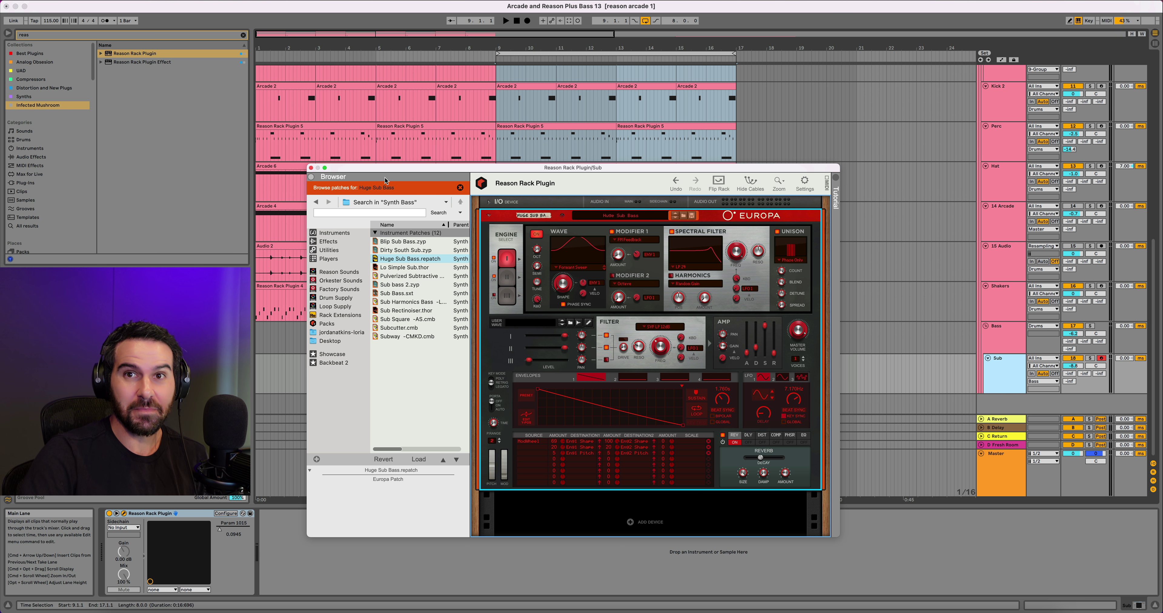
click(310, 168)
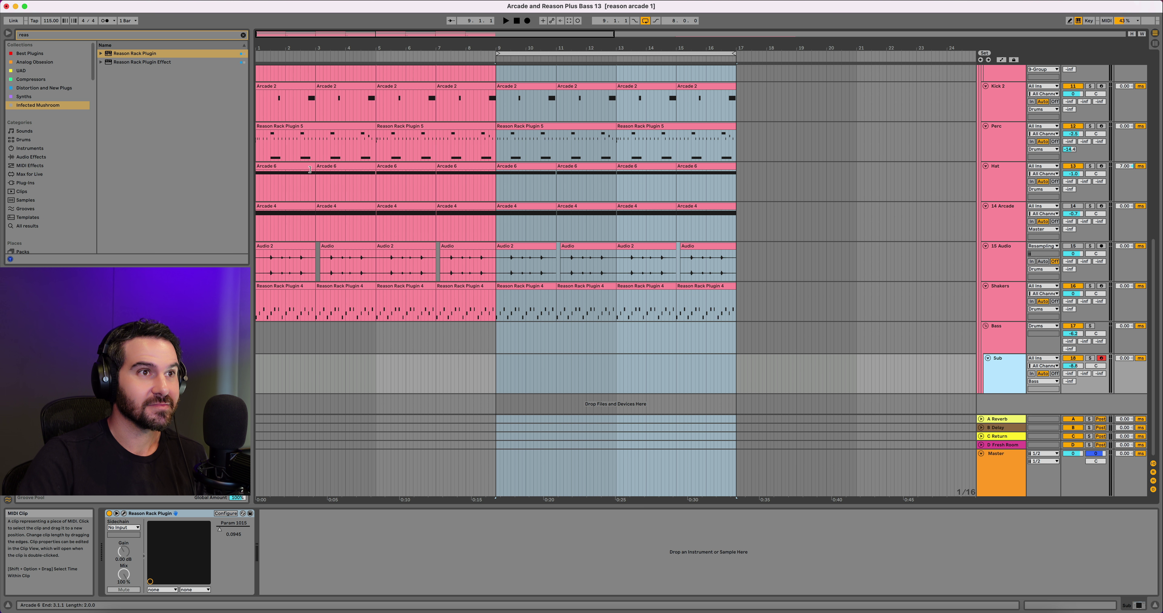
Record an eight-bar sub bass line on the Sub track starting at bar 9.
click(527, 21)
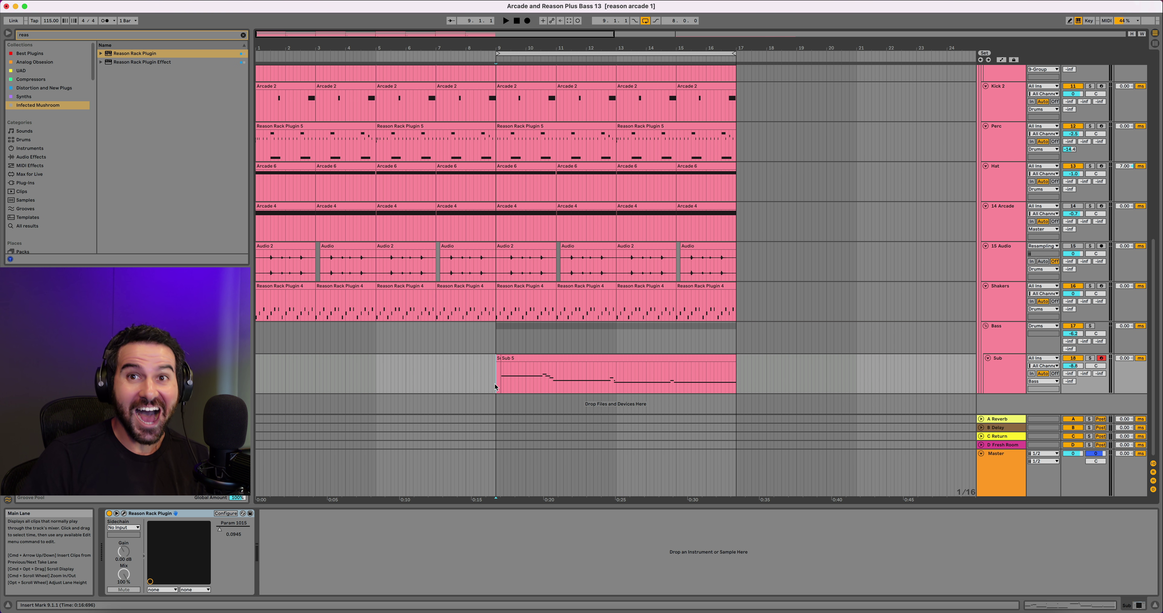
click(497, 383)
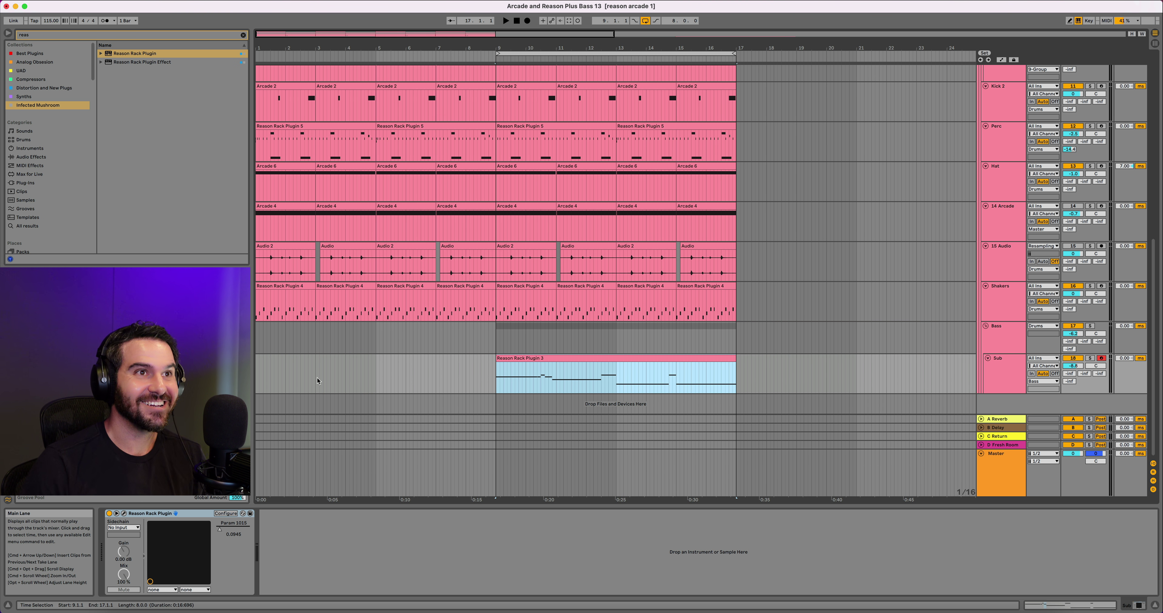
Play the arrangement from bar 1 and lower the Bass group's volume to -7.1 dB.
click(257, 381)
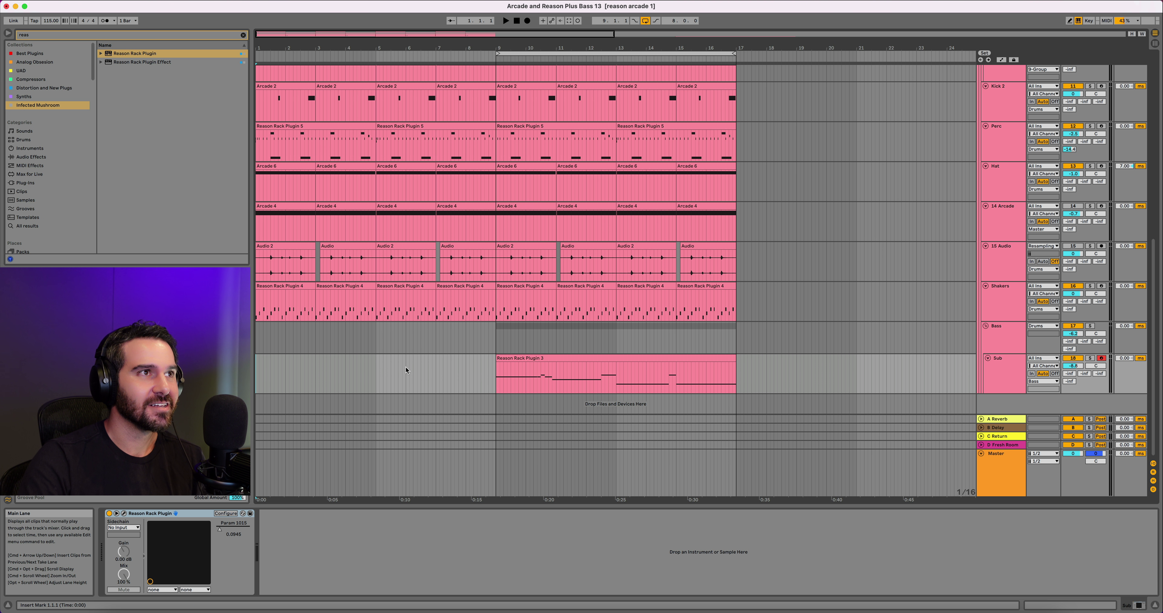
key(space)
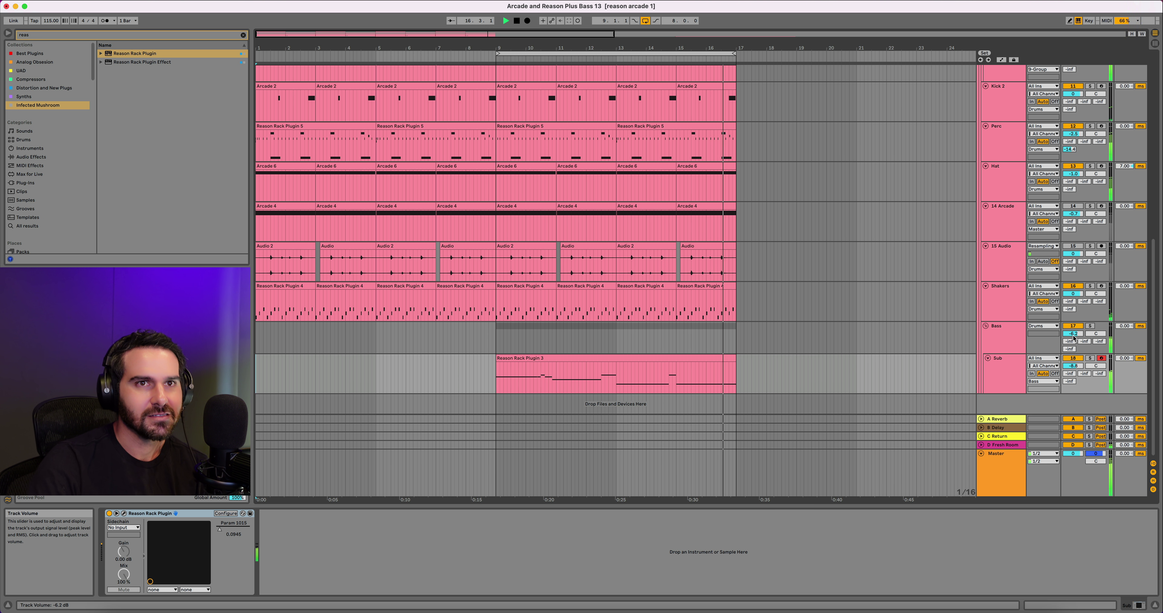
drag(1072, 334, 1075, 337)
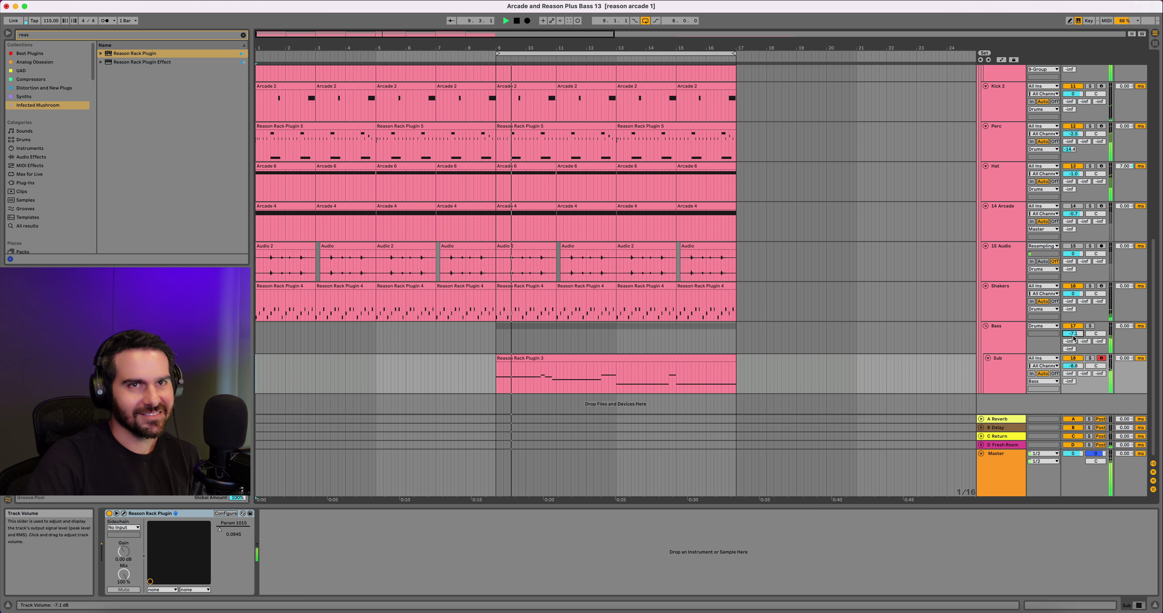